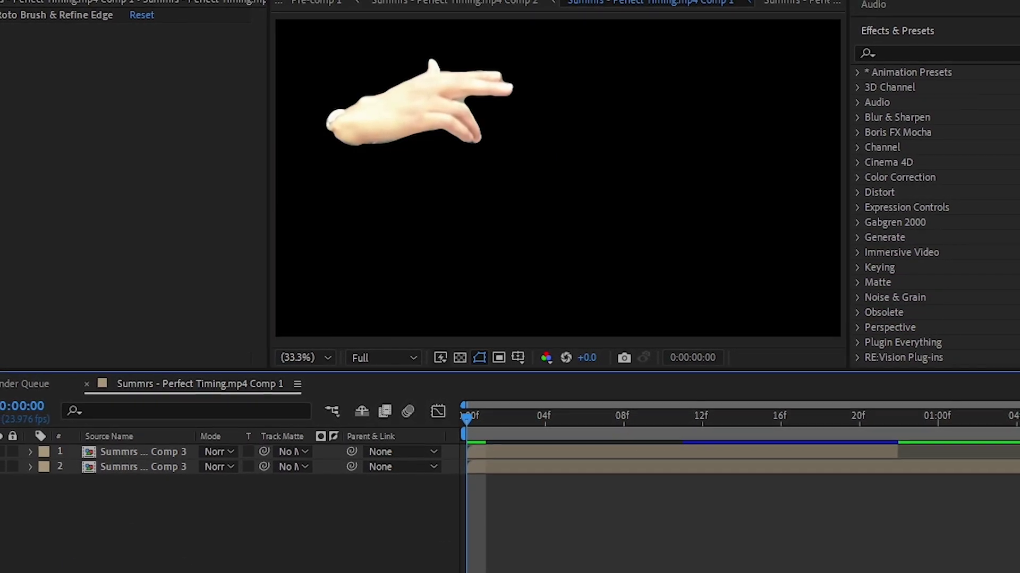
# Step: Toggle the background layer's visibility to compare the roto hand, then set the time to frame 3
pyautogui.click(2, 466)
pyautogui.click(1, 467)
pyautogui.click(2, 466)
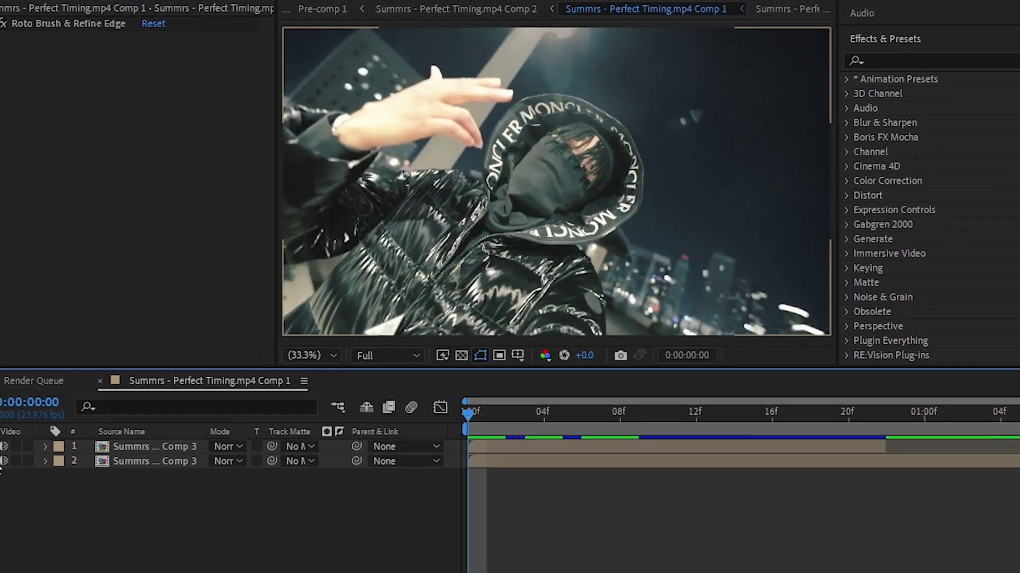
pyautogui.click(3, 461)
pyautogui.click(2, 461)
pyautogui.click(486, 412)
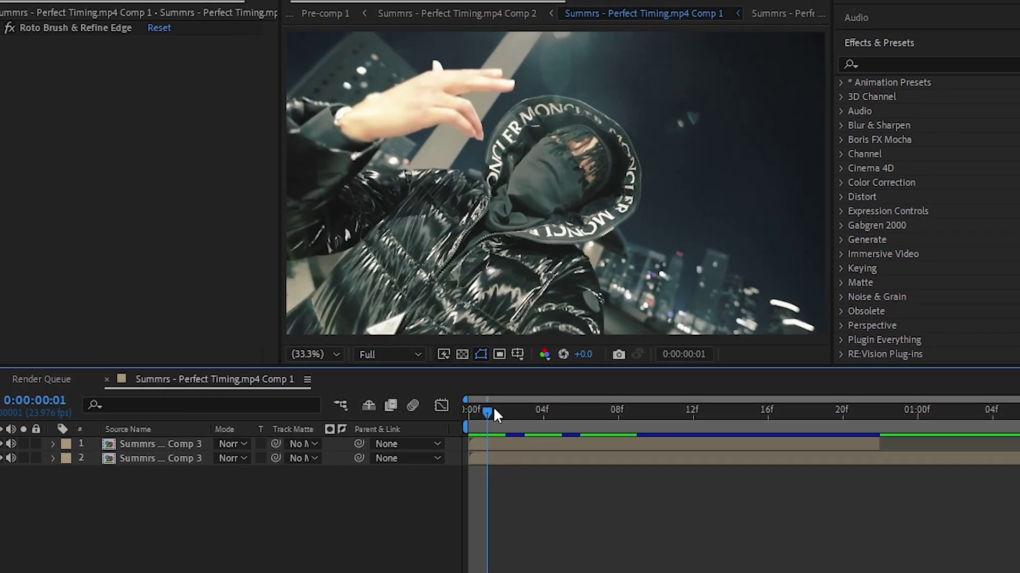
pyautogui.moveTo(492, 410); pyautogui.dragTo(523, 409)
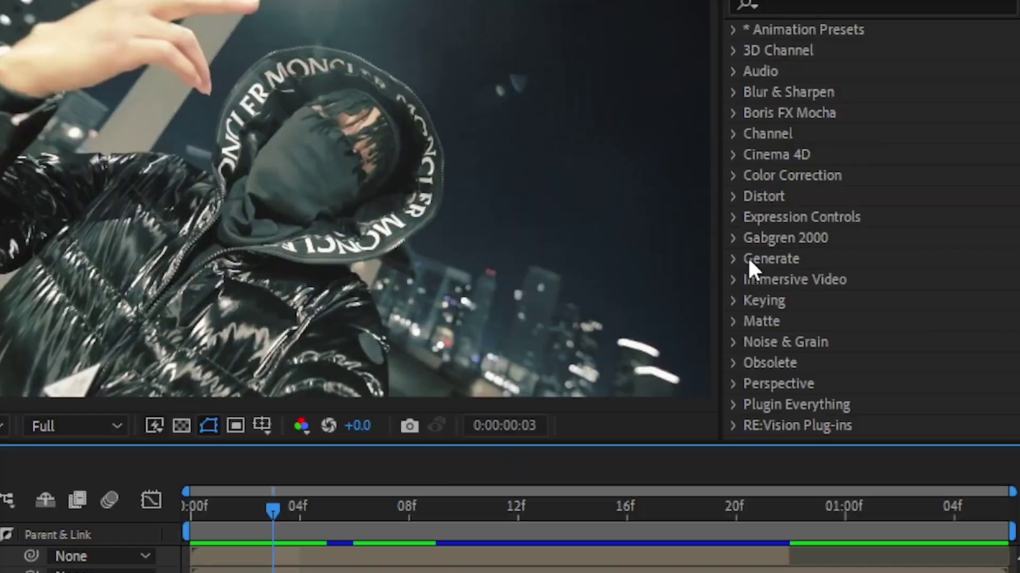
# Step: Apply Find Edges to the hand layer and duplicate it into three stacked copies
pyautogui.click(896, 2)
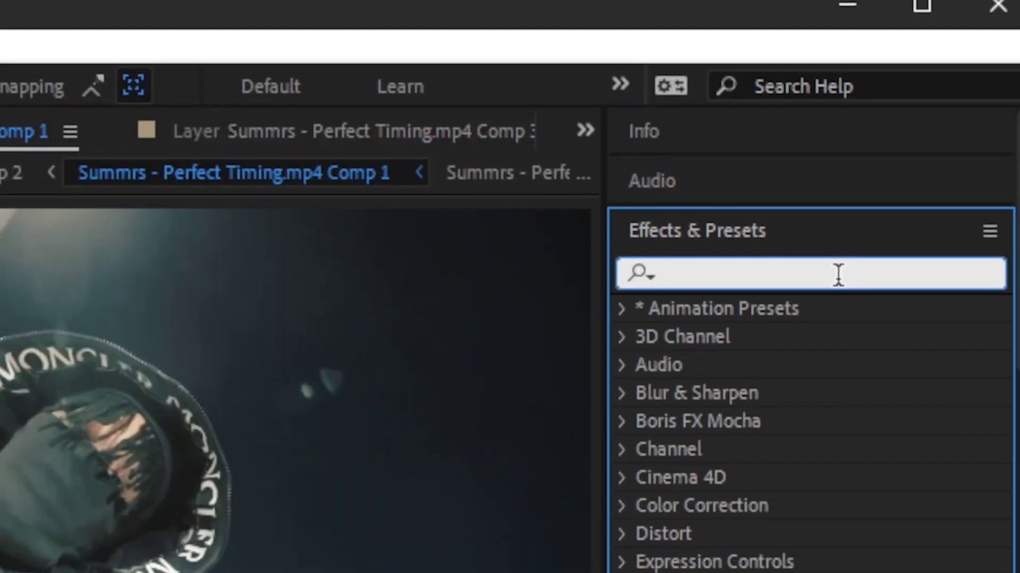
pyautogui.write('find edge')
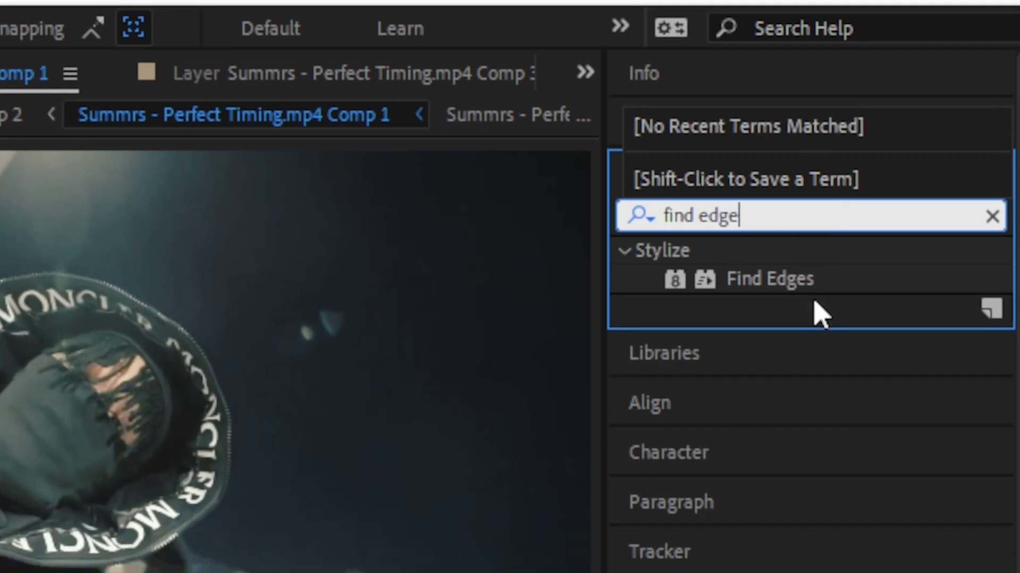
pyautogui.moveTo(829, 340); pyautogui.dragTo(250, 290)
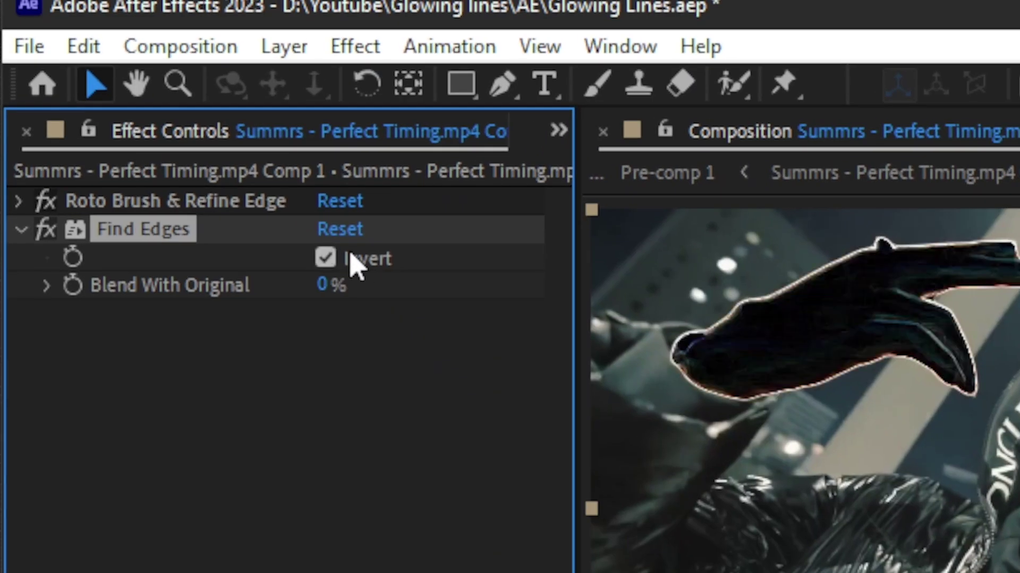
pyautogui.hotkey('ctrl', 'd')
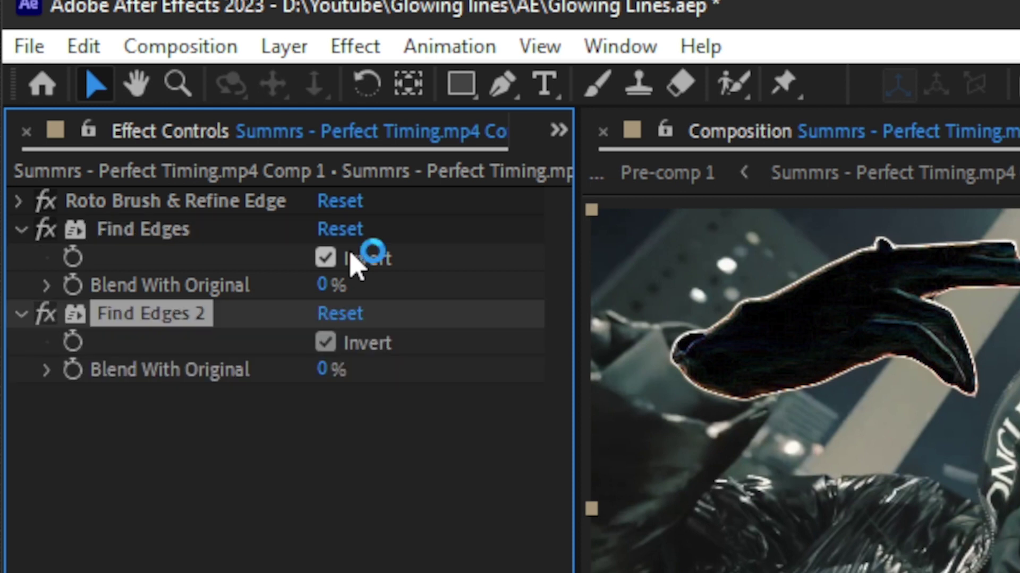
pyautogui.hotkey('ctrl', 'd')
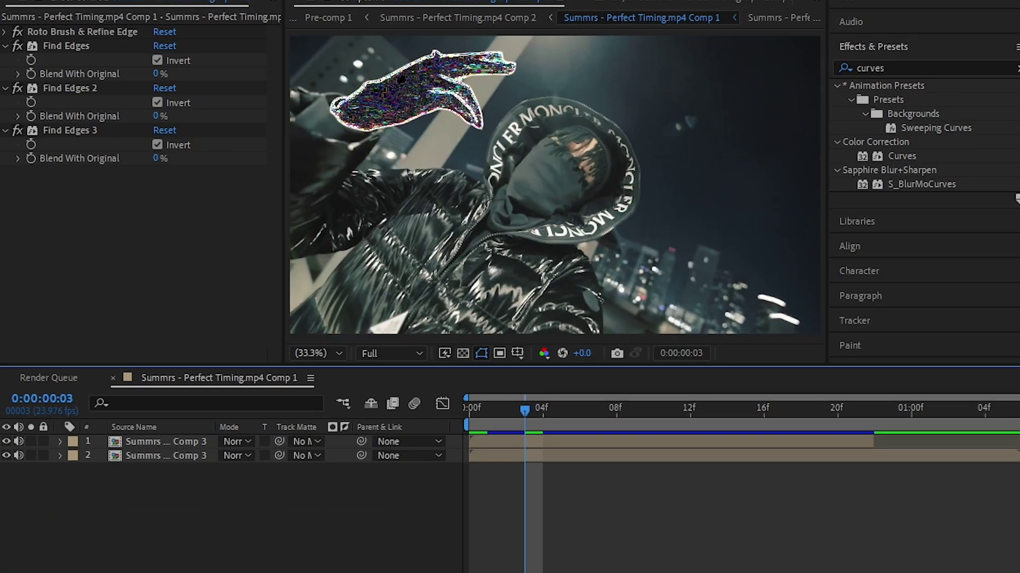
pyautogui.moveTo(927, 158); pyautogui.dragTo(116, 85)
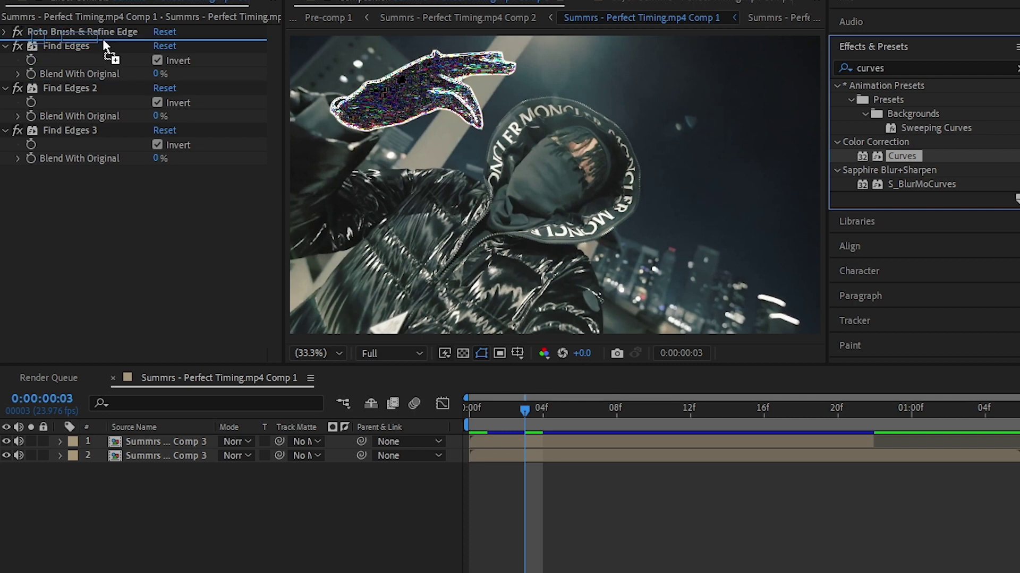
# Step: Place Curves directly under Roto Brush and raise its black point to the top
pyautogui.moveTo(103, 39); pyautogui.dragTo(103, 40)
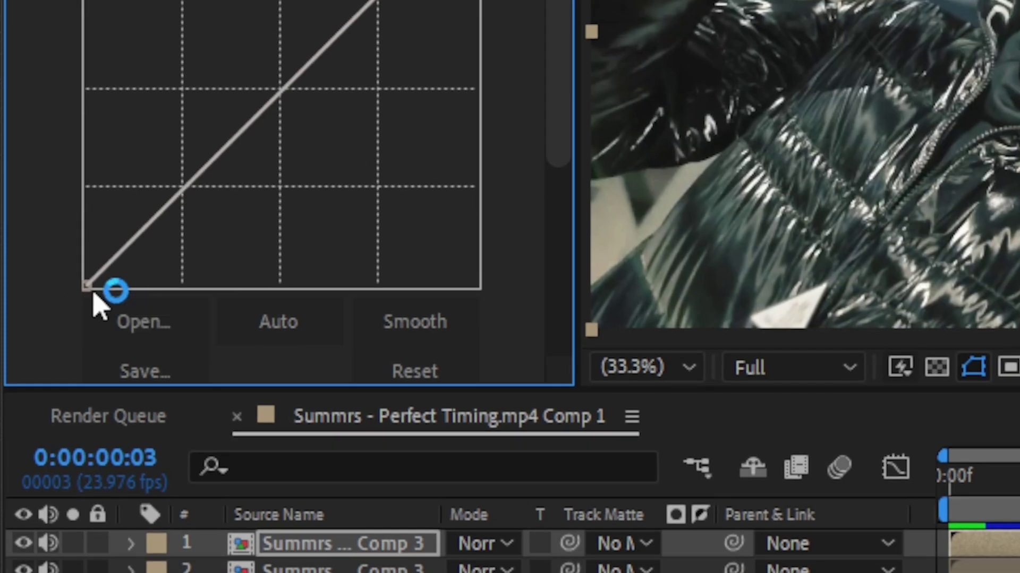
pyautogui.moveTo(84, 282)
pyautogui.mouseDown()
pyautogui.moveTo(75, 291)
pyautogui.moveTo(94, 282)
pyautogui.moveTo(61, 280)
pyautogui.moveTo(74, 295)
pyautogui.mouseUp()
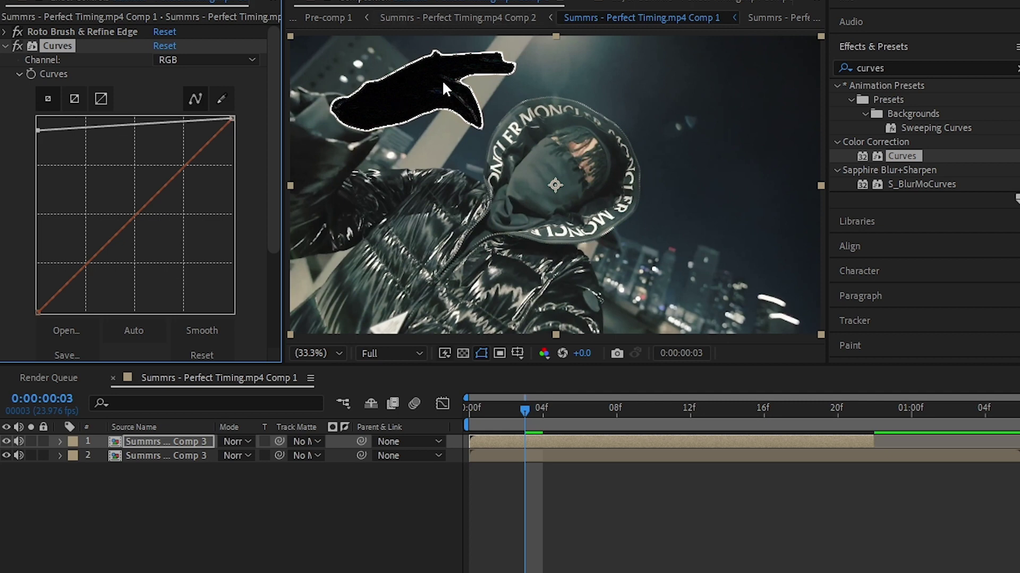
pyautogui.click(6, 46)
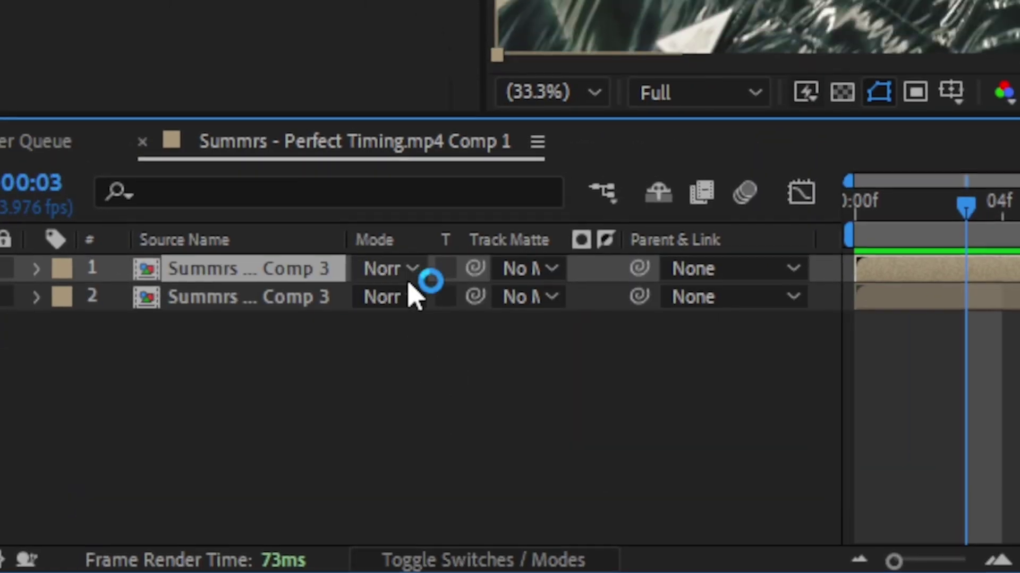
# Step: Set the hand outline layer's blend mode to Screen
pyautogui.click(378, 173)
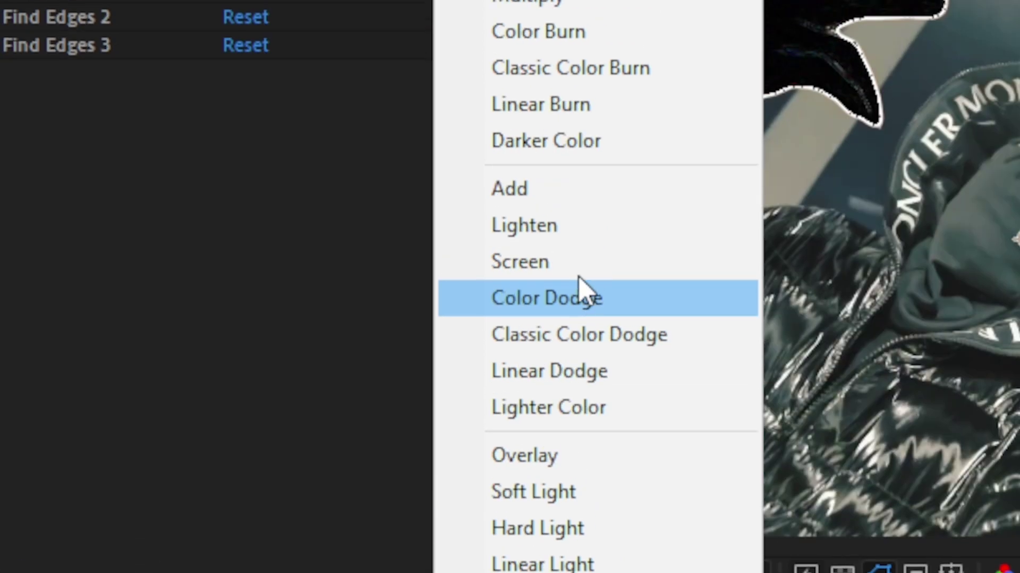
pyautogui.click(580, 264)
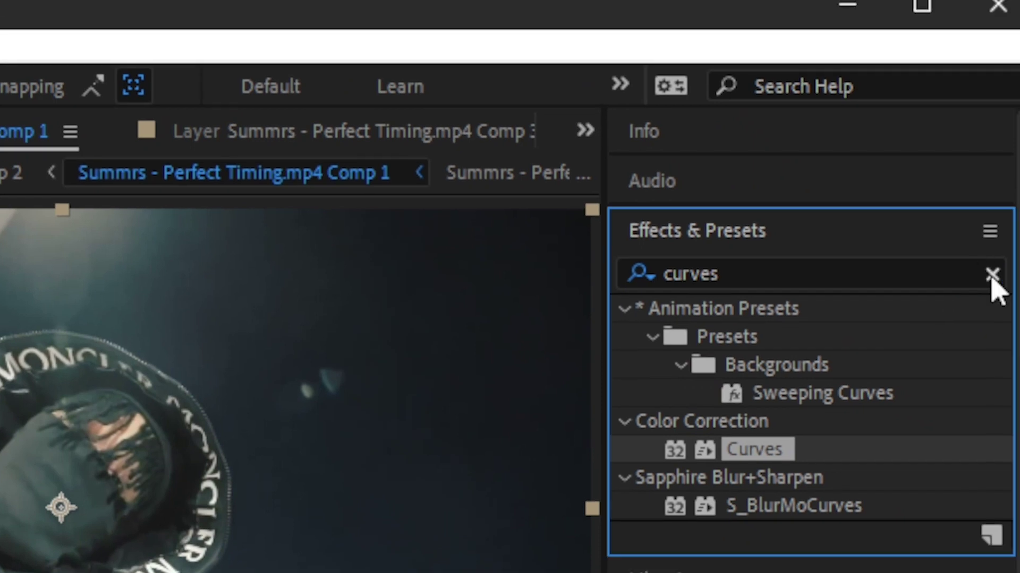
pyautogui.click(1017, 68)
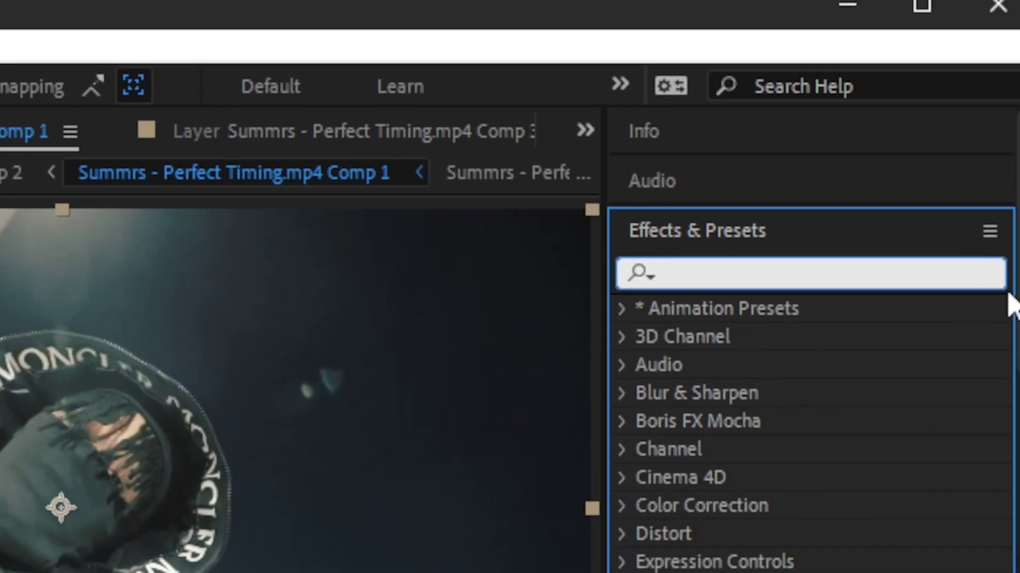
# Step: Apply Tint to the outline layer with Map White To set to pure green 00FF00
pyautogui.write('tint')
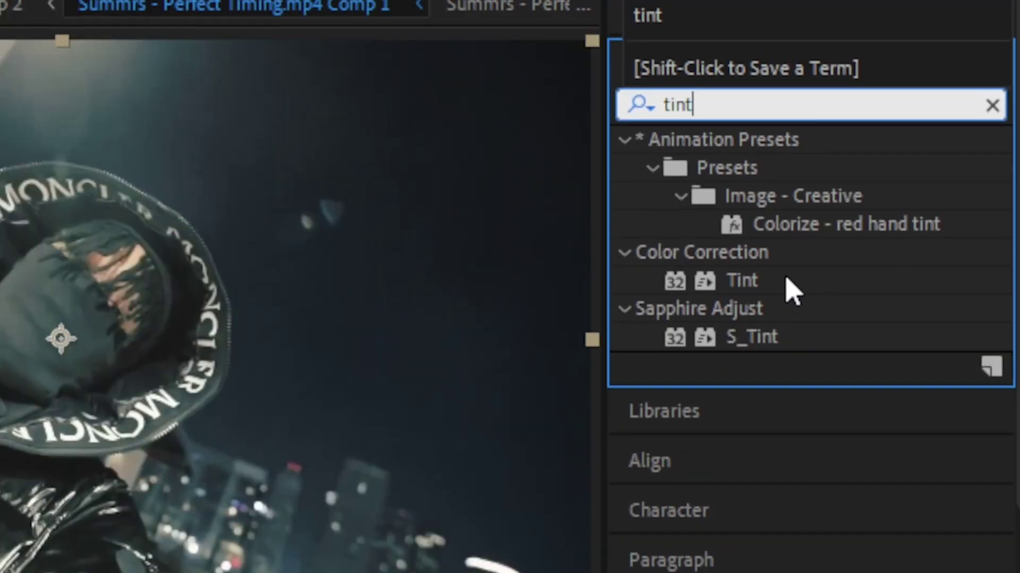
pyautogui.moveTo(741, 449); pyautogui.dragTo(207, 305)
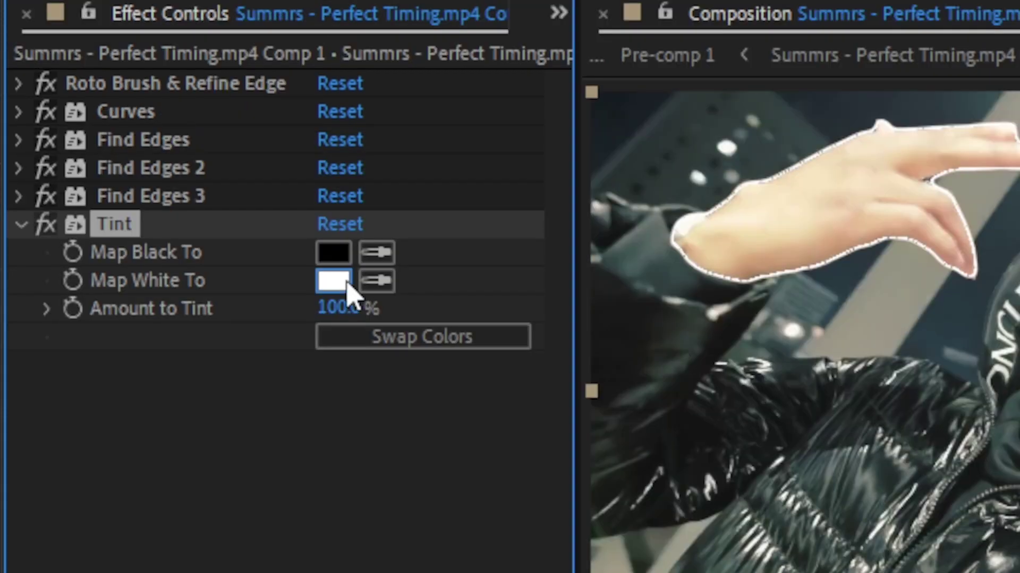
pyautogui.click(340, 281)
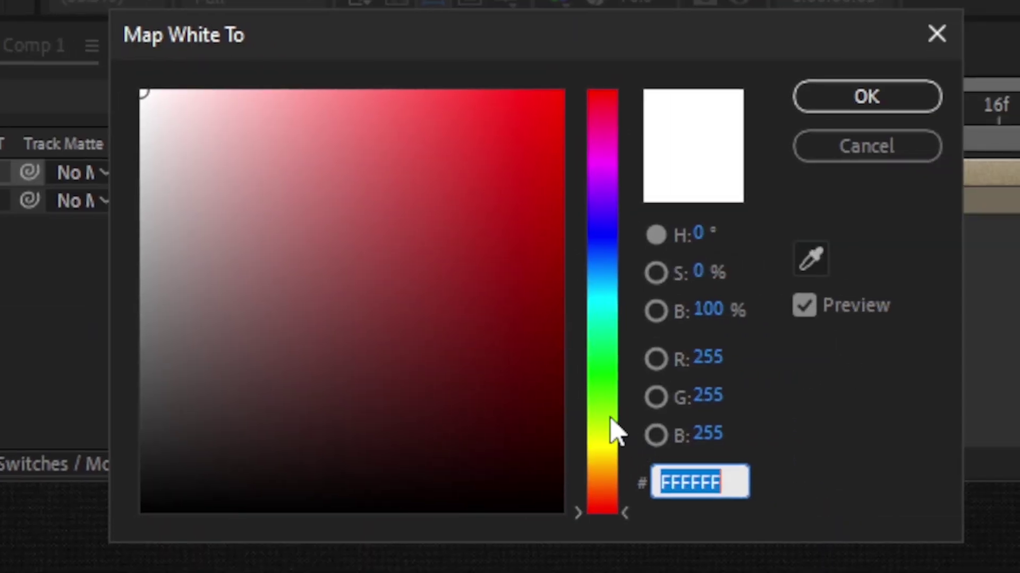
pyautogui.moveTo(616, 432); pyautogui.dragTo(624, 375)
pyautogui.click(509, 259)
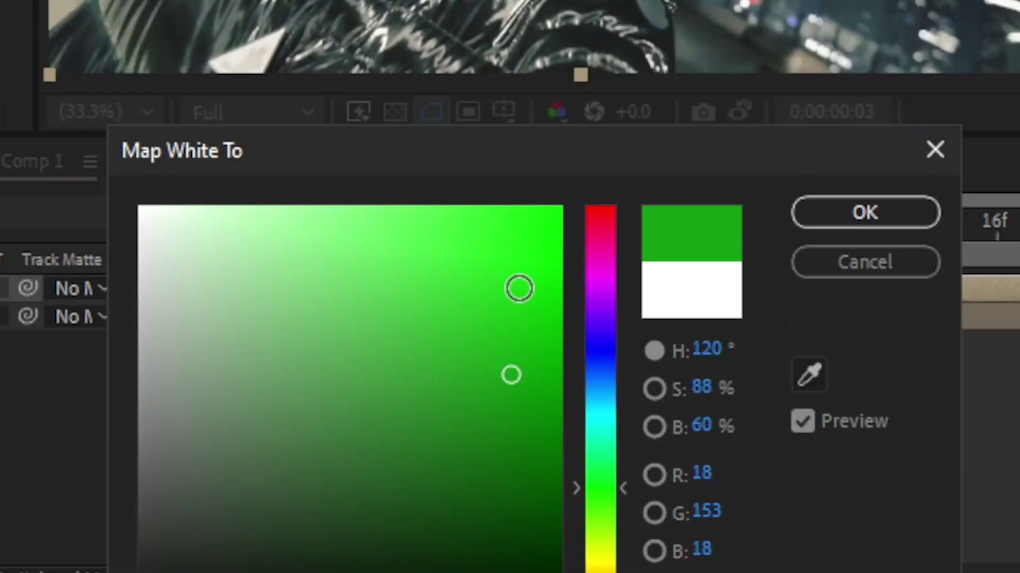
pyautogui.moveTo(519, 174); pyautogui.dragTo(587, 46)
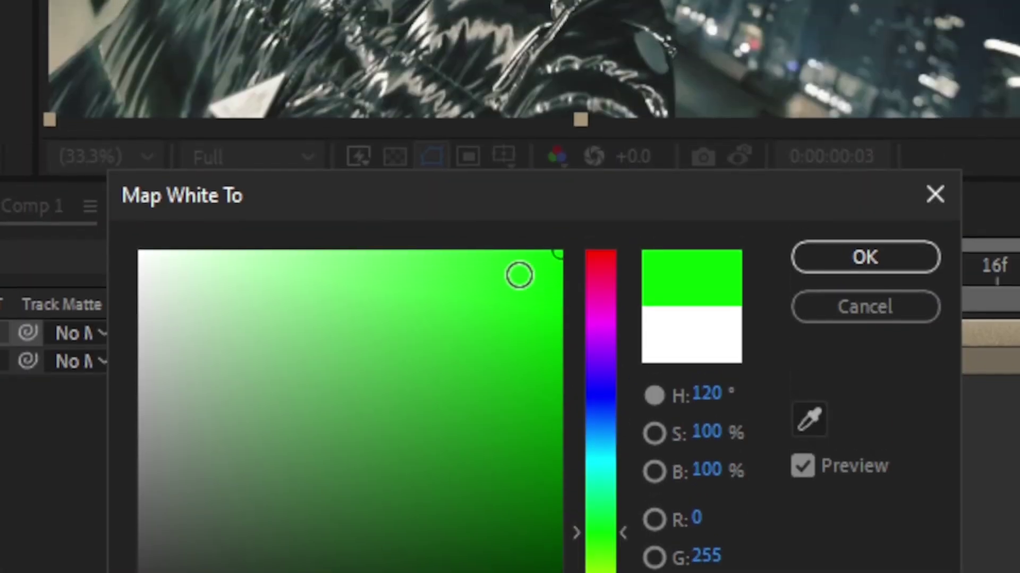
pyautogui.click(841, 261)
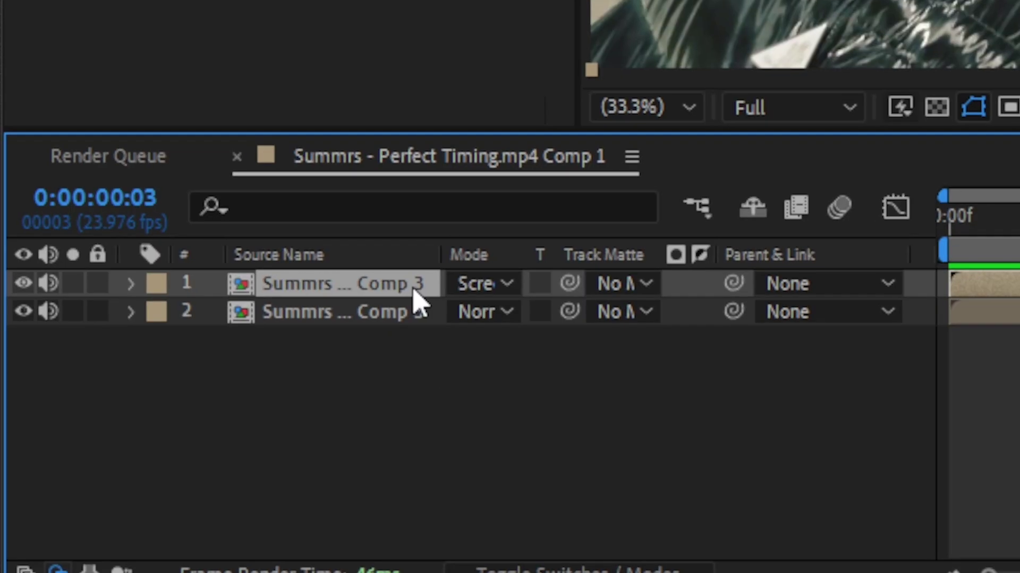
# Step: Pre-compose the green outline layer into a new Comp 4
pyautogui.rightClick(318, 292)
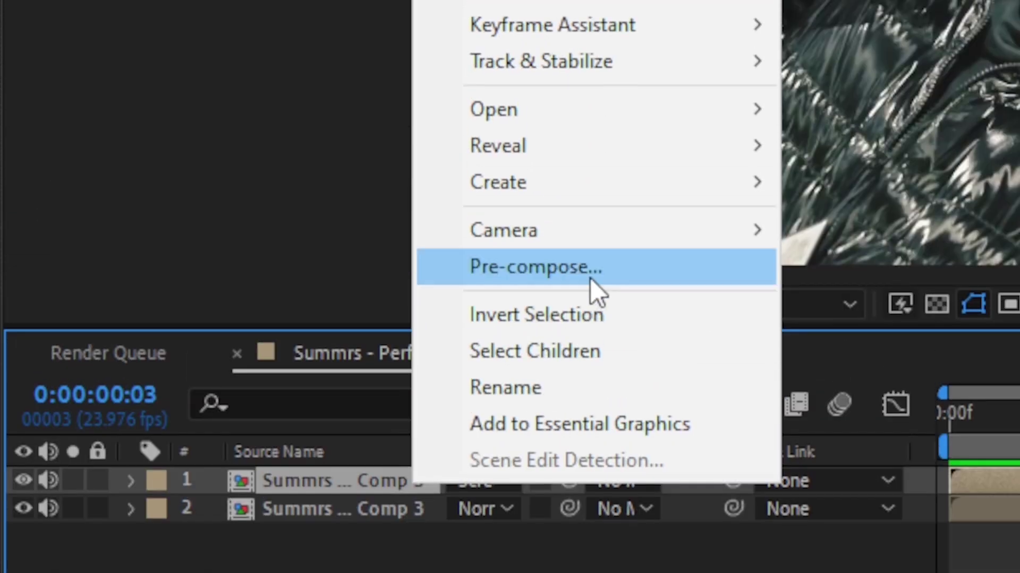
pyautogui.click(592, 71)
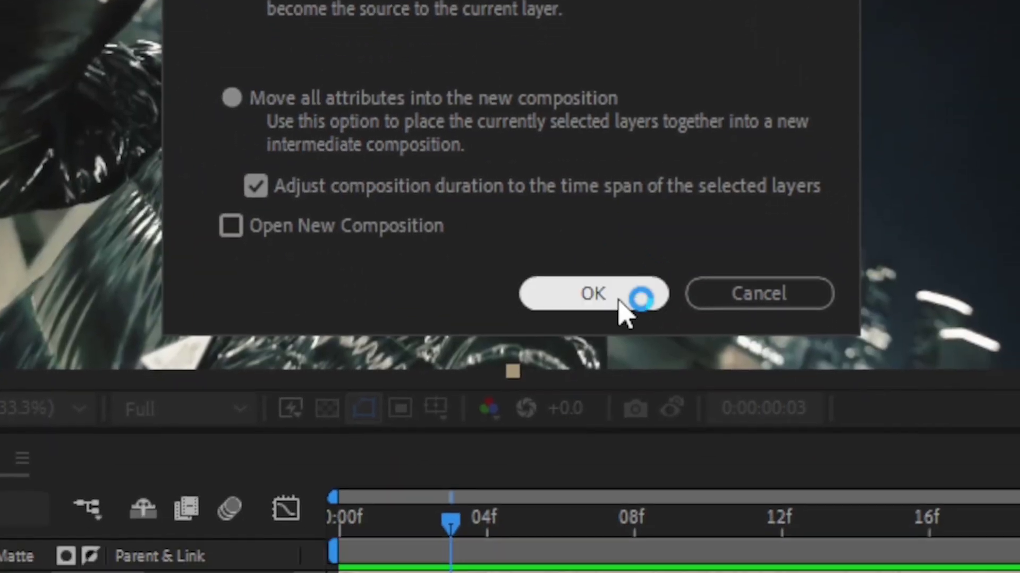
pyautogui.click(593, 432)
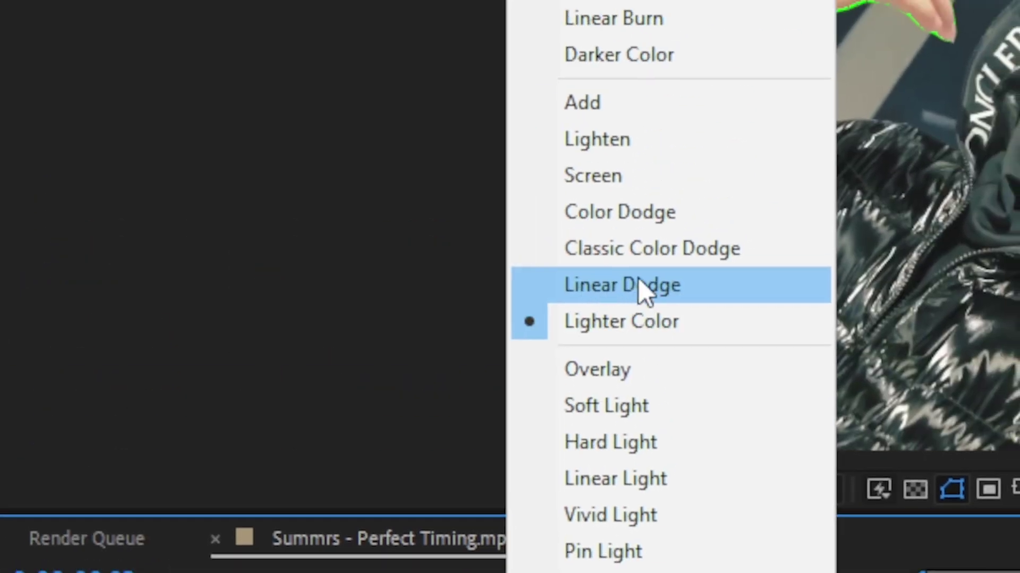
# Step: Set the Comp 4 layer to Linear Dodge and duplicate it into three copies
pyautogui.click(638, 282)
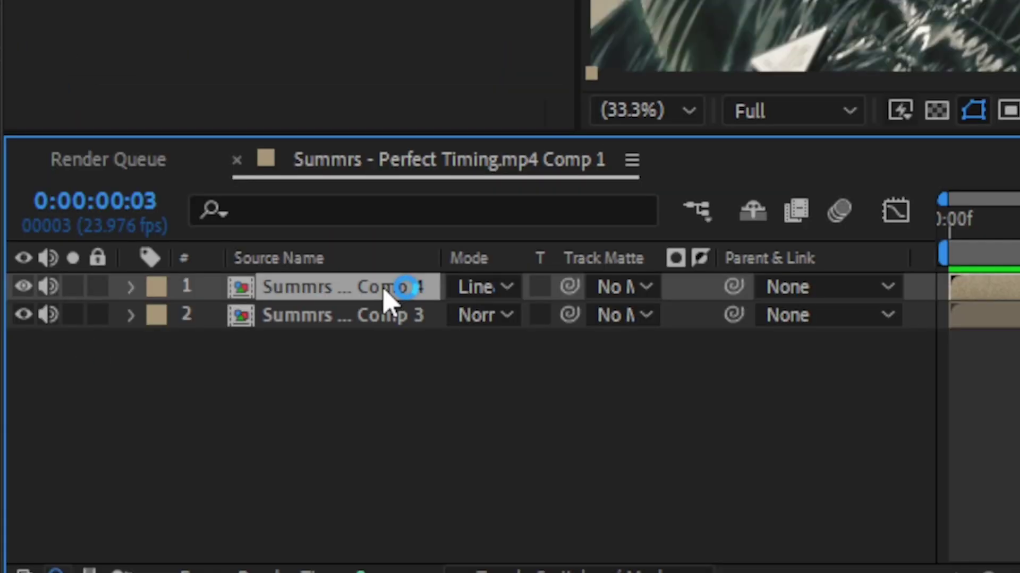
pyautogui.hotkey('ctrl', 'd')
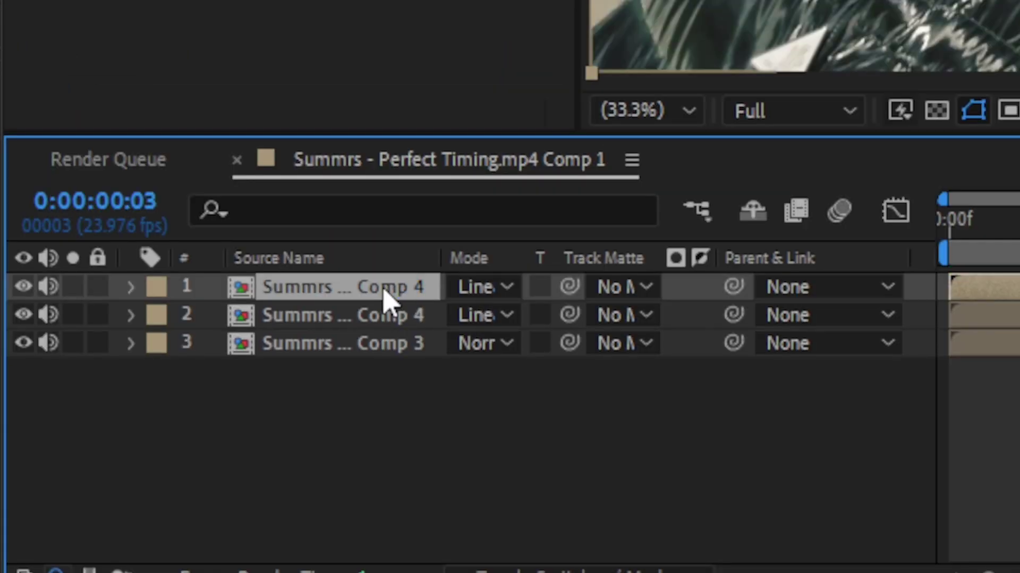
pyautogui.hotkey('ctrl', 'd')
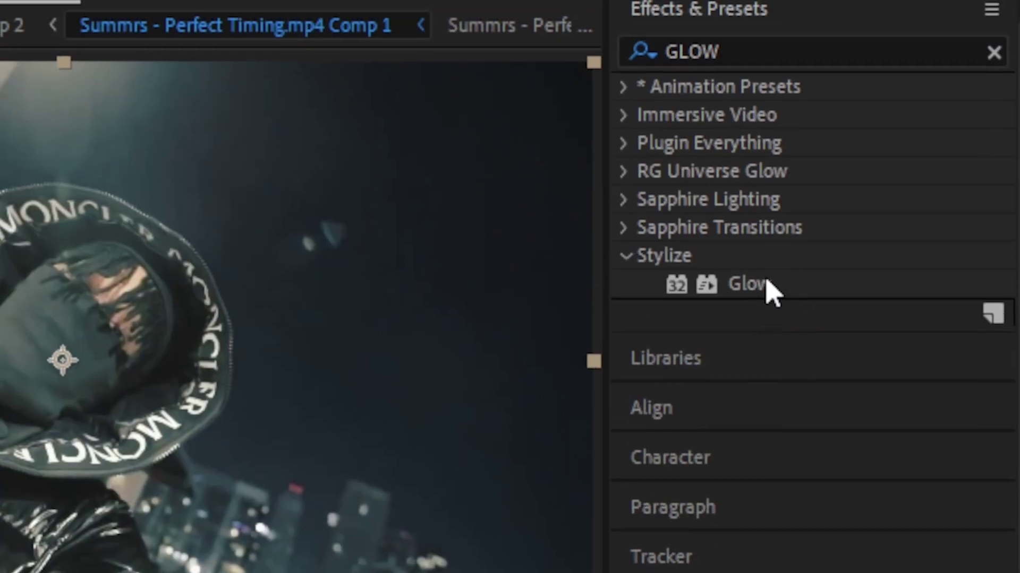
# Step: Add Glow (Threshold 9%, Radius 52, Intensity 2.4) to the top Comp 4 layer and paste it onto layer 2
pyautogui.moveTo(720, 282); pyautogui.dragTo(431, 572)
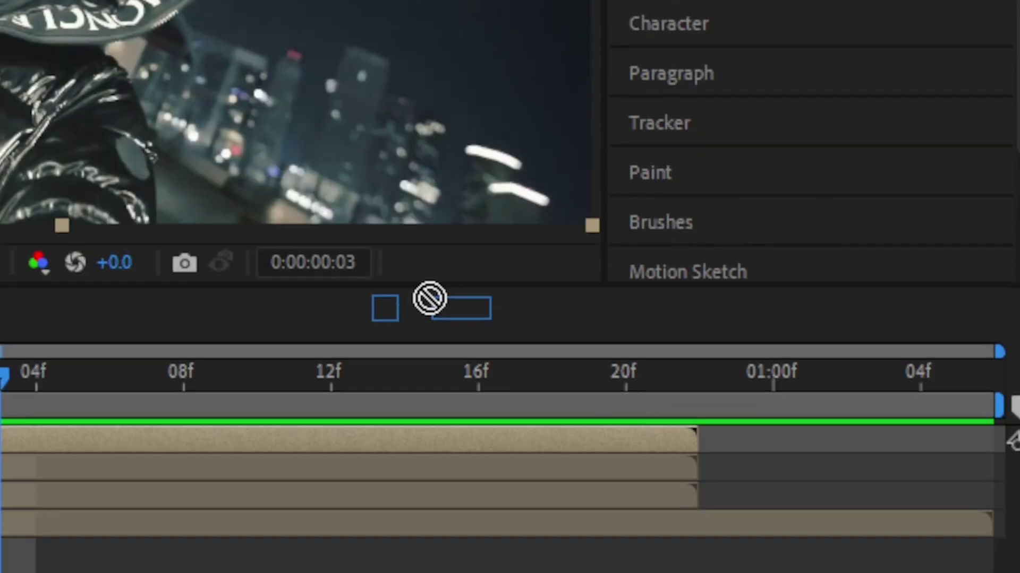
pyautogui.moveTo(430, 298); pyautogui.dragTo(0, 446)
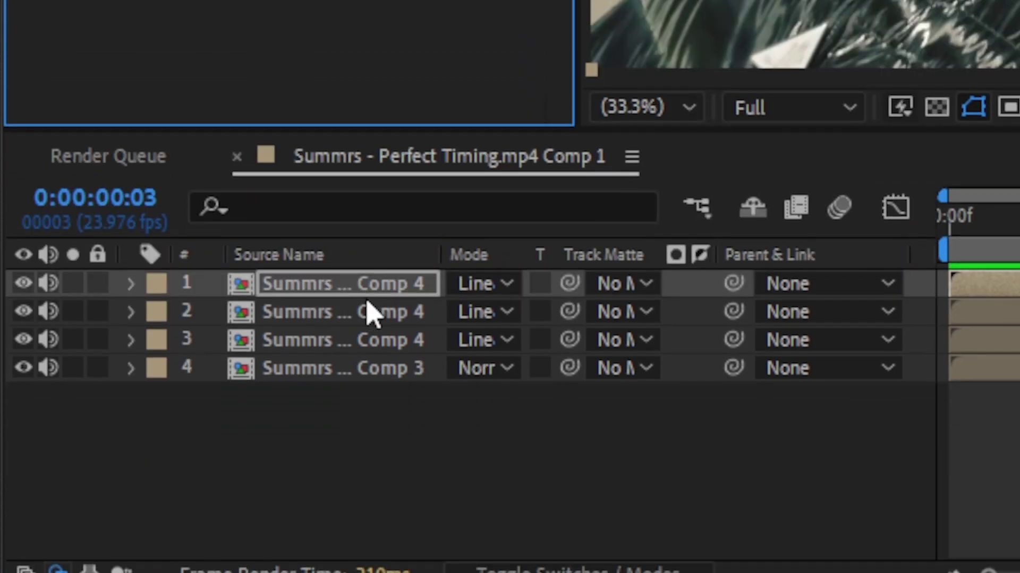
pyautogui.click(364, 301)
pyautogui.click(295, 293)
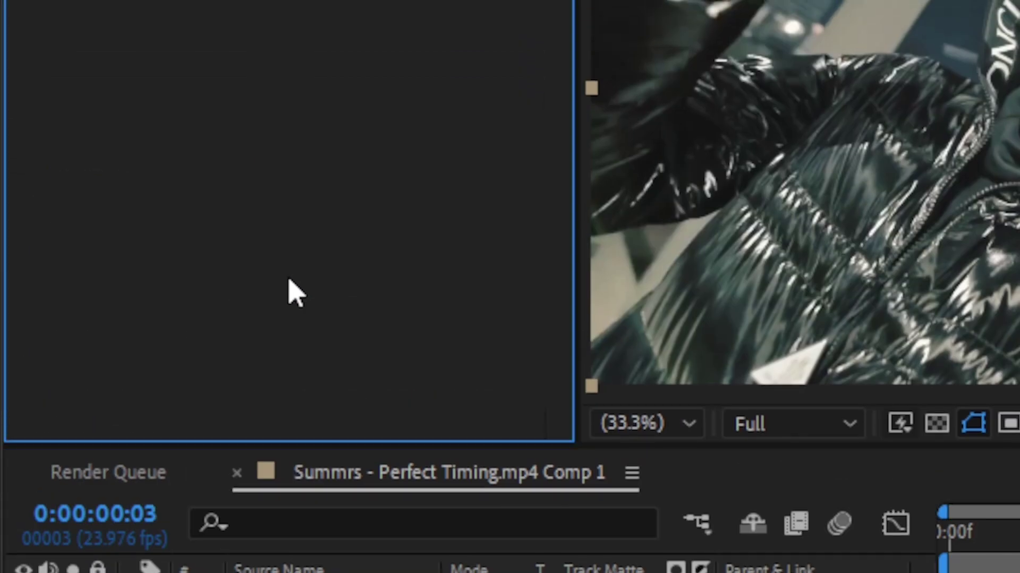
pyautogui.hotkey('ctrl', 'v')
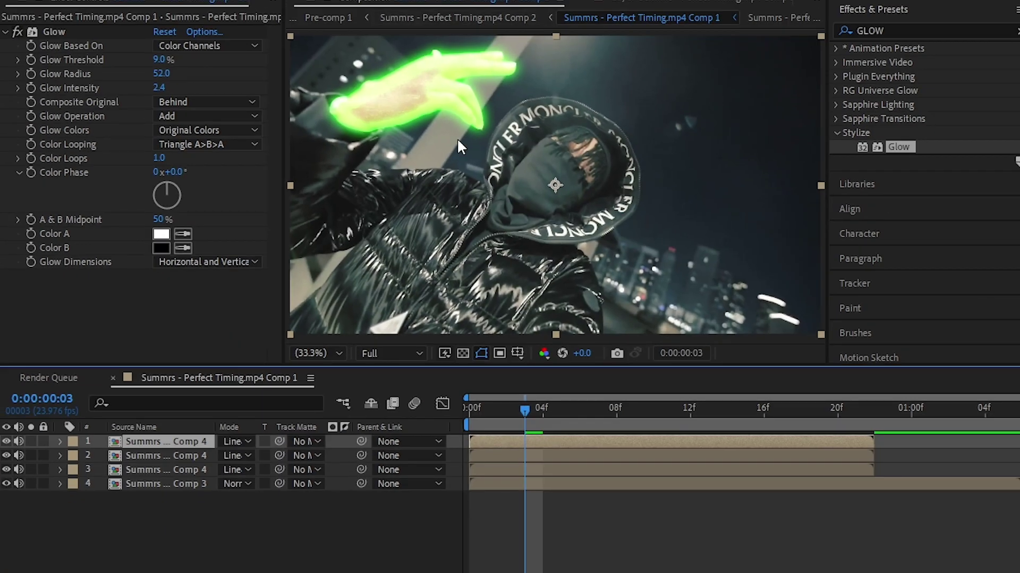
# Step: Add Directional Blur to a glow layer with Direction 40° and Blur Length 200
pyautogui.write('dire')
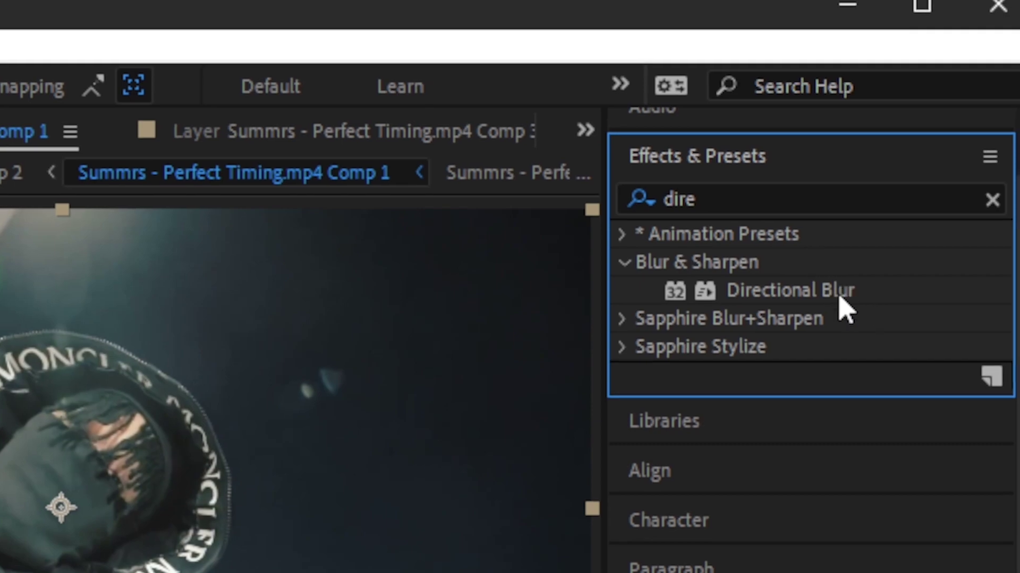
pyautogui.moveTo(840, 299); pyautogui.dragTo(404, 298)
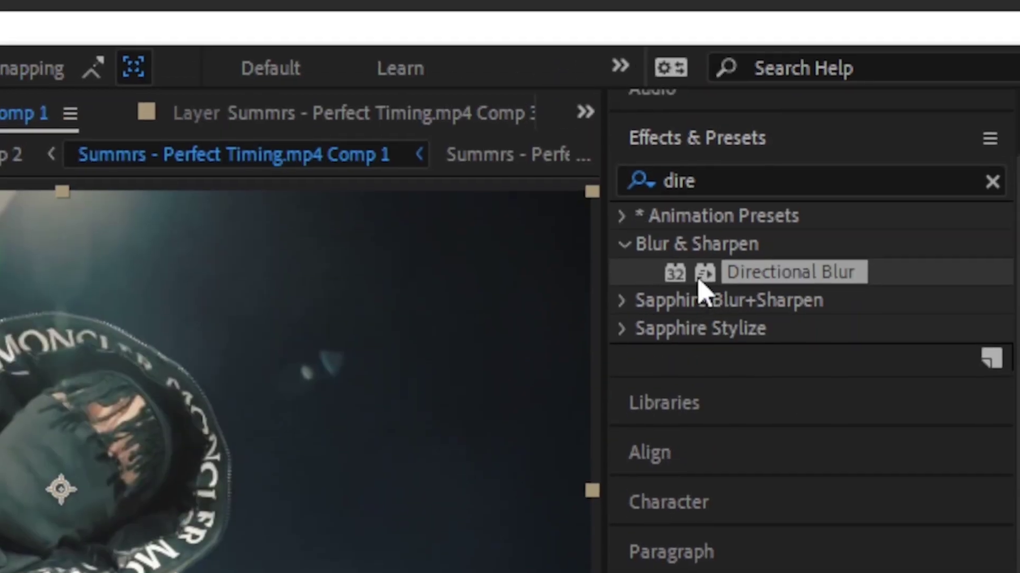
pyautogui.moveTo(699, 289); pyautogui.dragTo(358, 268)
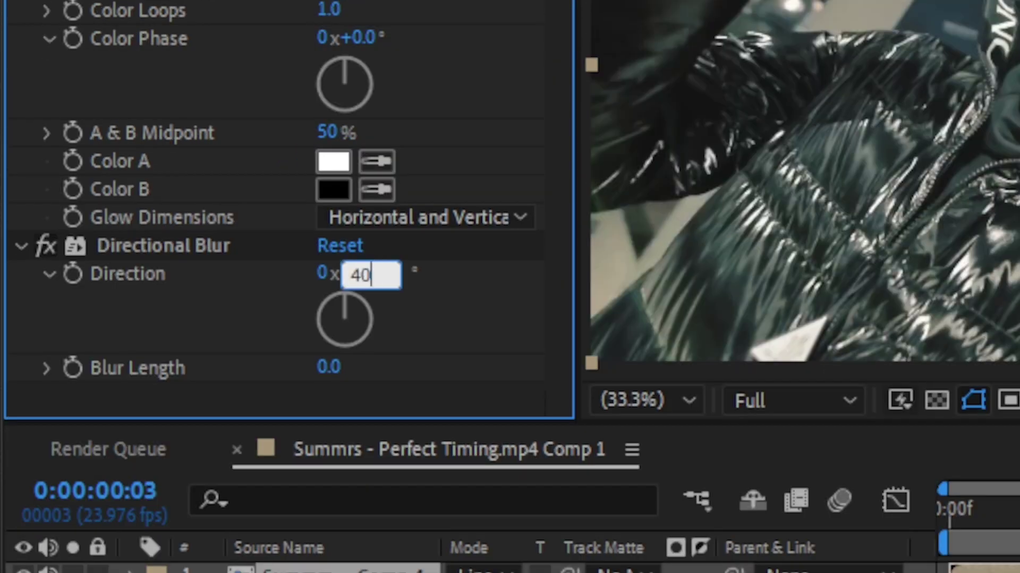
pyautogui.press('Return')
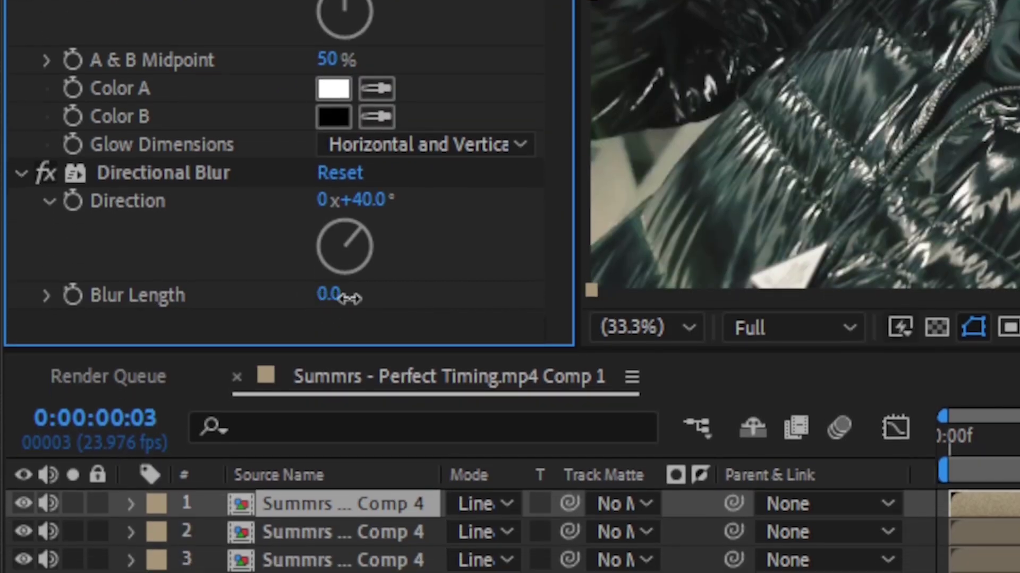
pyautogui.moveTo(349, 298)
pyautogui.mouseDown()
pyautogui.moveTo(553, 312)
pyautogui.moveTo(345, 304)
pyautogui.mouseUp()
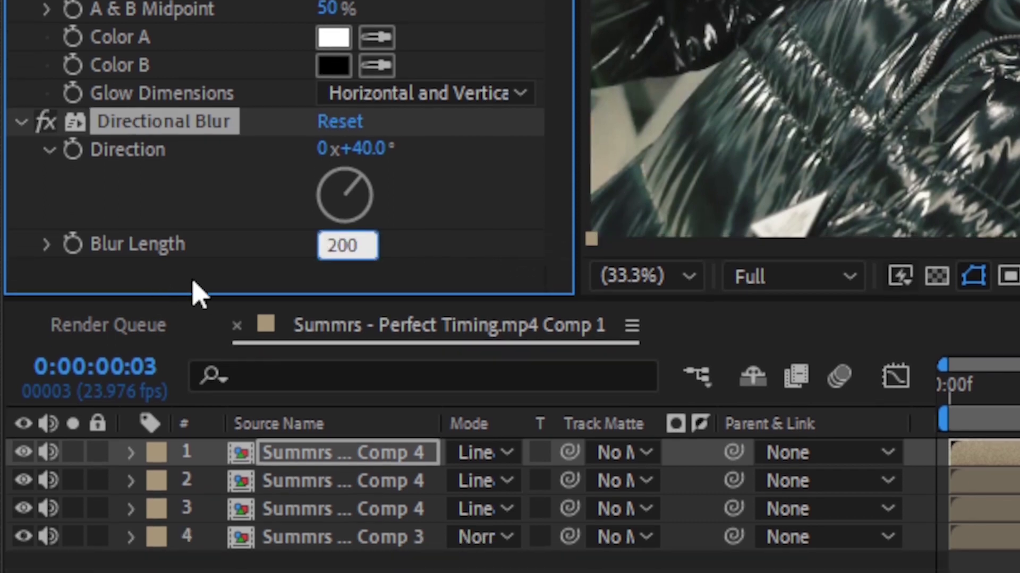
pyautogui.click(919, 141)
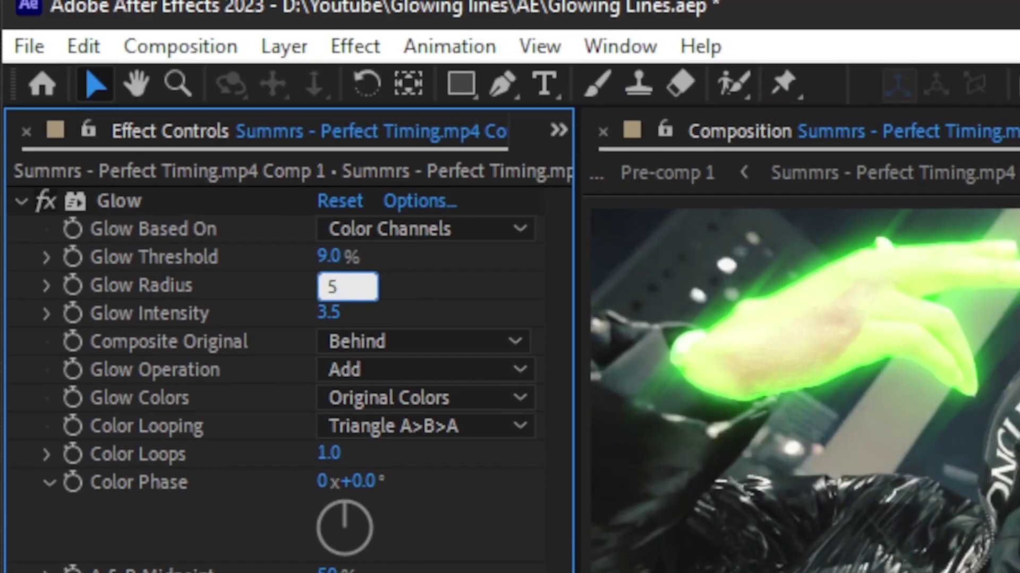
# Step: Set Glow Radius to 5 and the second layer's Directional Blur to -40°, length 200
pyautogui.press('Return')
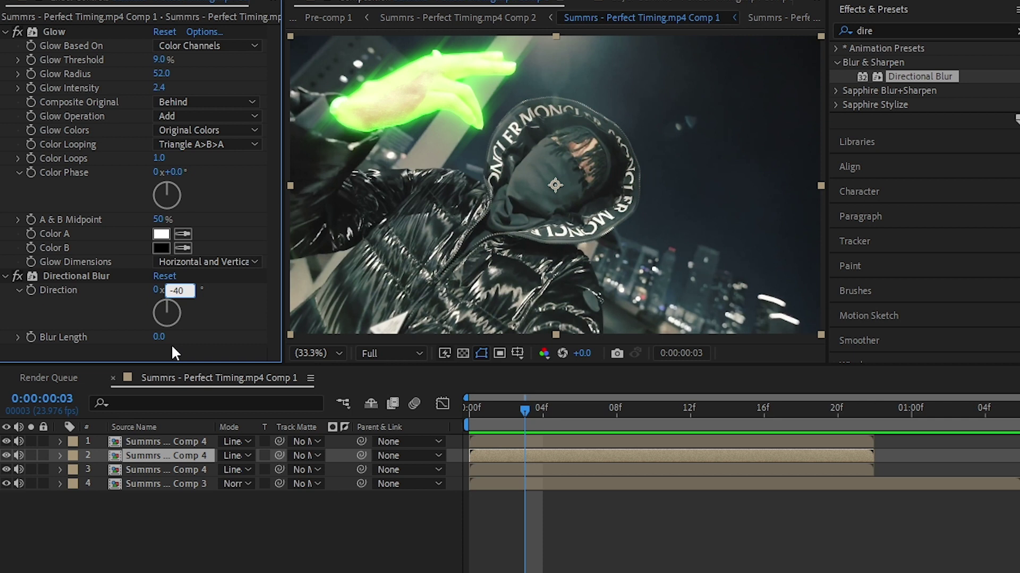
pyautogui.press('Return')
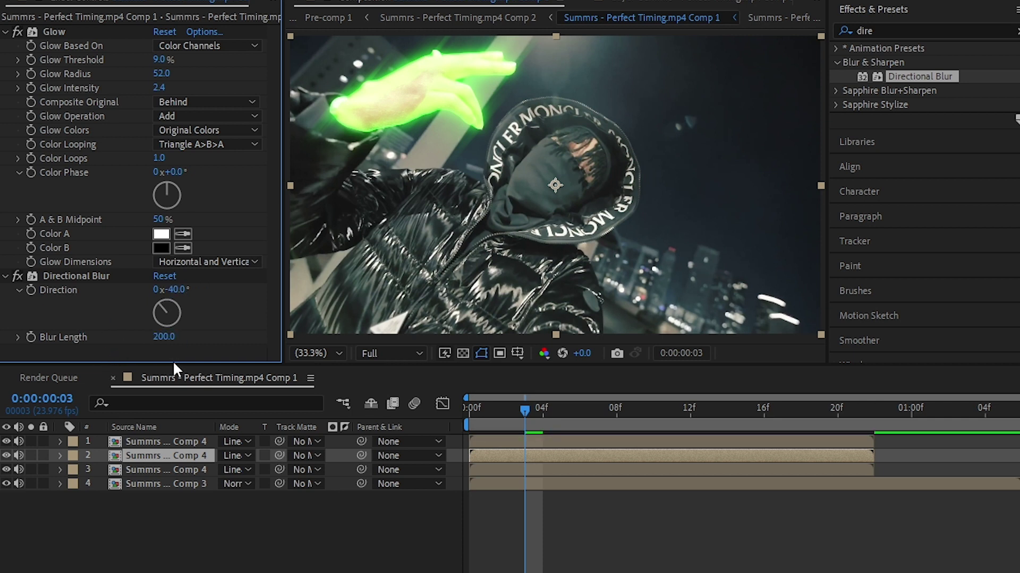
pyautogui.press('pagedown')
pyautogui.press('pagedown')
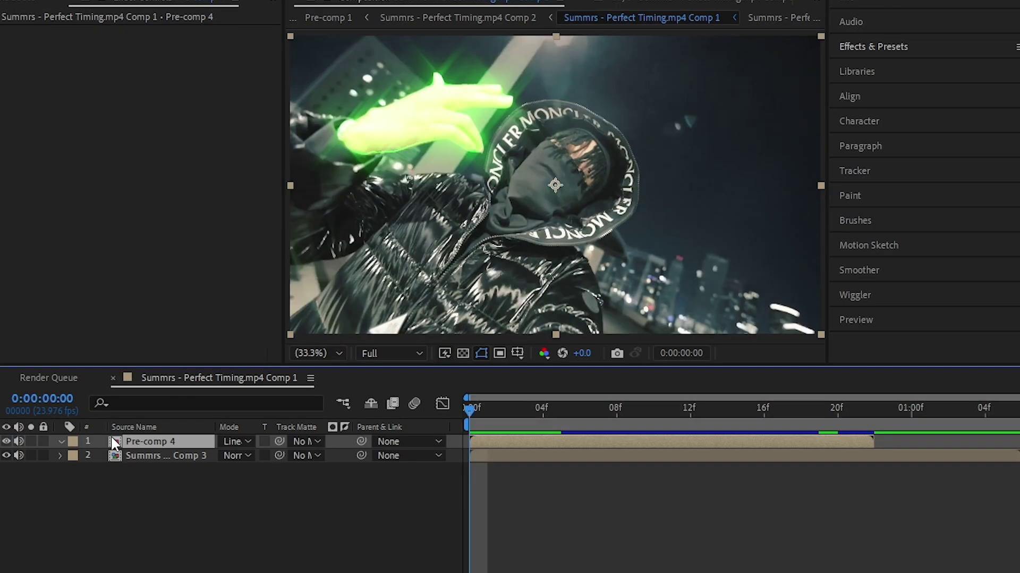
# Step: Split Pre-comp 4 at frames 3, 6 and 9
pyautogui.press('pagedown')
pyautogui.press('pagedown')
pyautogui.press('pagedown')
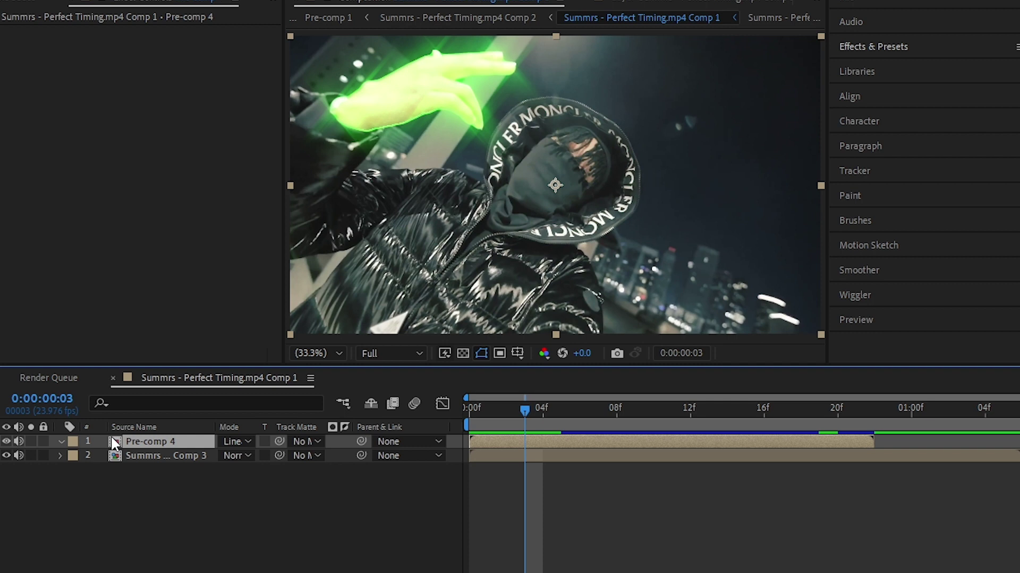
pyautogui.hotkey('ctrl', 'shift', 'd')
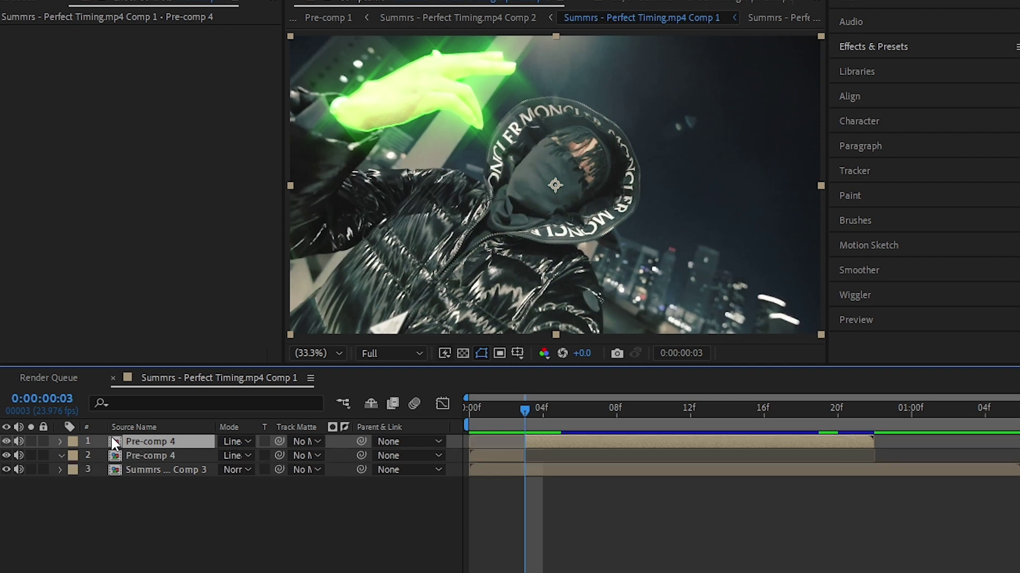
pyautogui.press('pagedown')
pyautogui.press('pagedown')
pyautogui.press('pagedown')
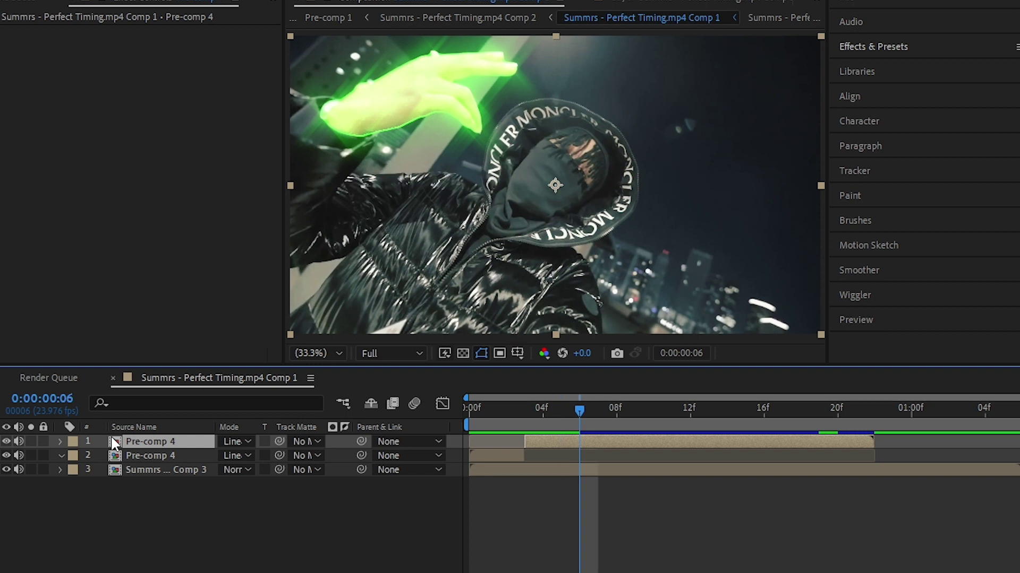
pyautogui.hotkey('ctrl', 'shift', 'd')
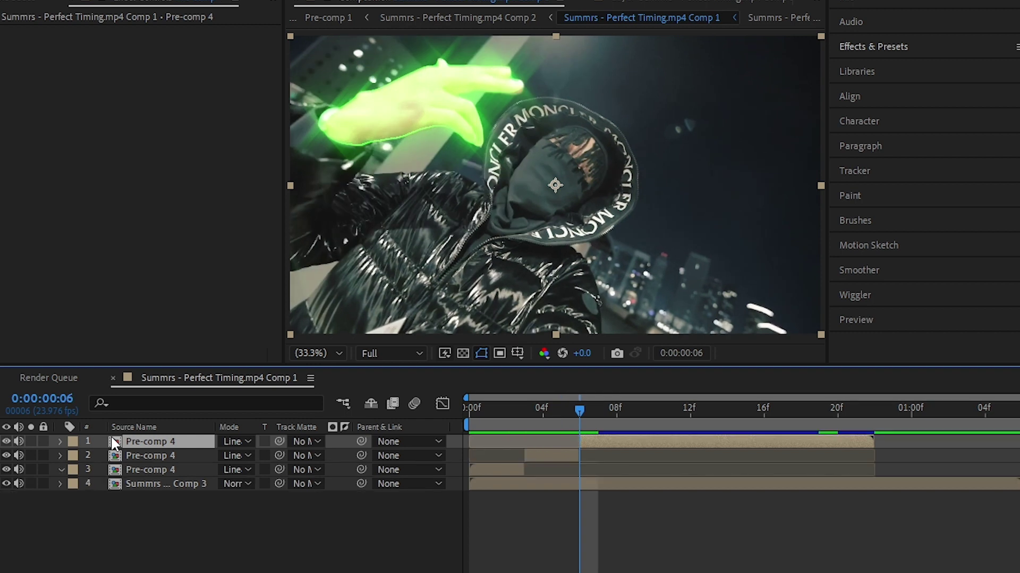
pyautogui.press('pagedown')
pyautogui.press('pagedown')
pyautogui.press('pagedown')
pyautogui.hotkey('ctrl', 'shift', 'd')
# Step: Continue splitting the top piece at frames 12, 15 and 18
pyautogui.press('pagedown')
pyautogui.press('pagedown')
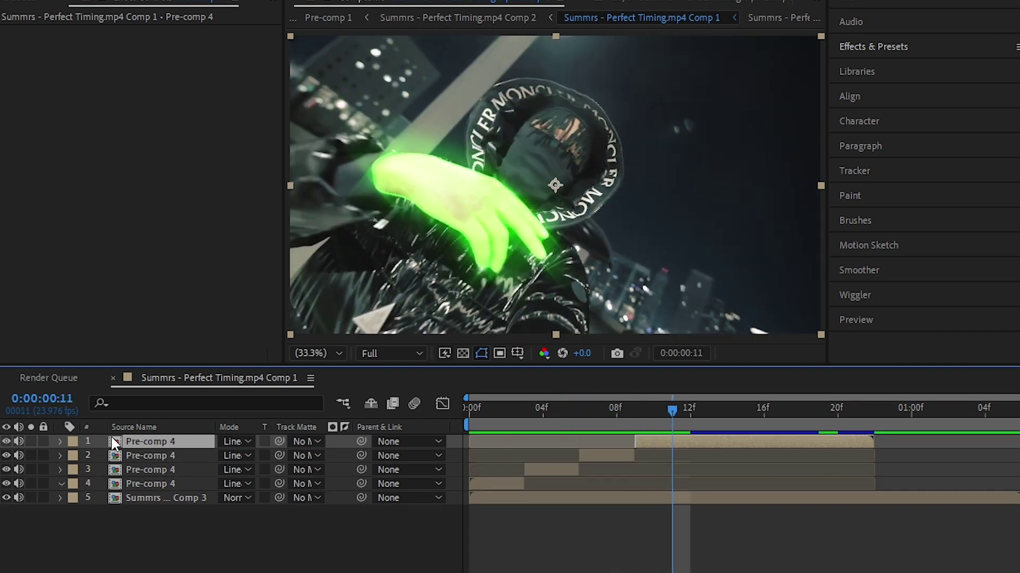
pyautogui.press('pagedown')
pyautogui.hotkey('ctrl', 'shift', 'd')
pyautogui.press('pagedown')
pyautogui.press('pagedown')
pyautogui.press('pagedown')
pyautogui.hotkey('ctrl', 'shift', 'd')
pyautogui.press('pagedown')
pyautogui.press('pagedown')
pyautogui.press('pagedown')
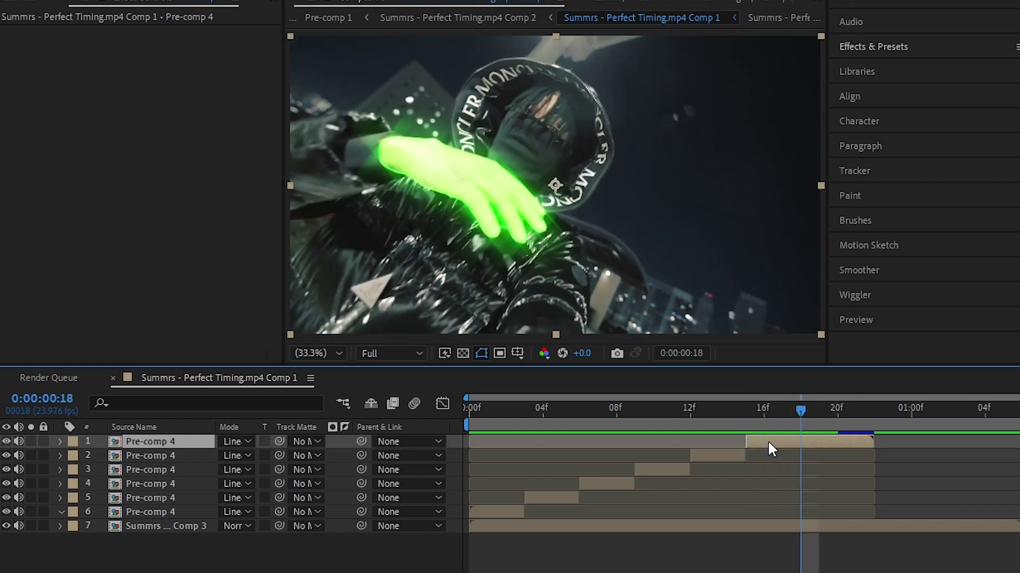
pyautogui.hotkey('ctrl', 'shift', 'd')
pyautogui.press('pagedown')
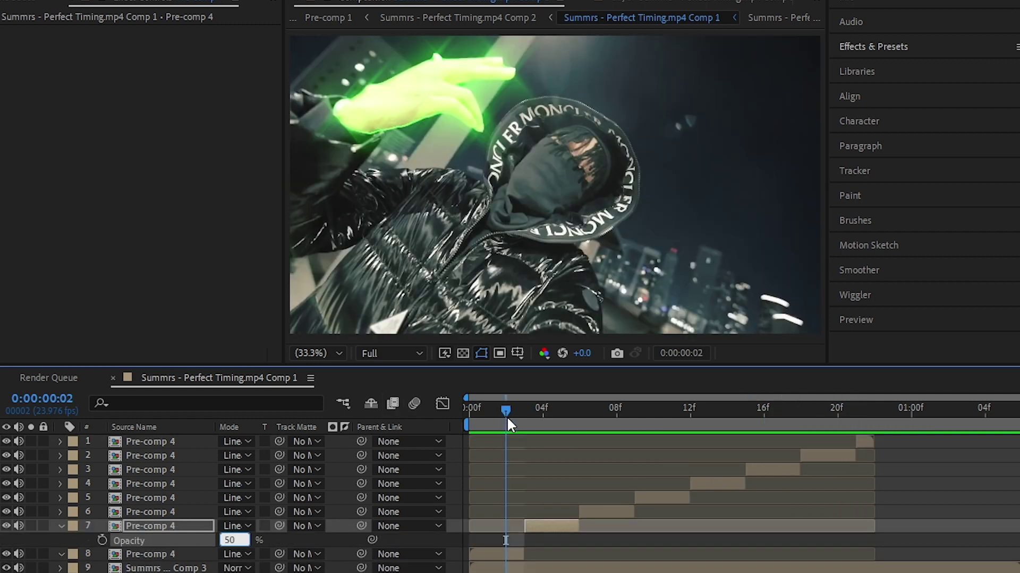
# Step: Check the pieces at frames 3, 7 and 10, then set layer 5 to 50% opacity
pyautogui.moveTo(508, 425); pyautogui.dragTo(523, 420)
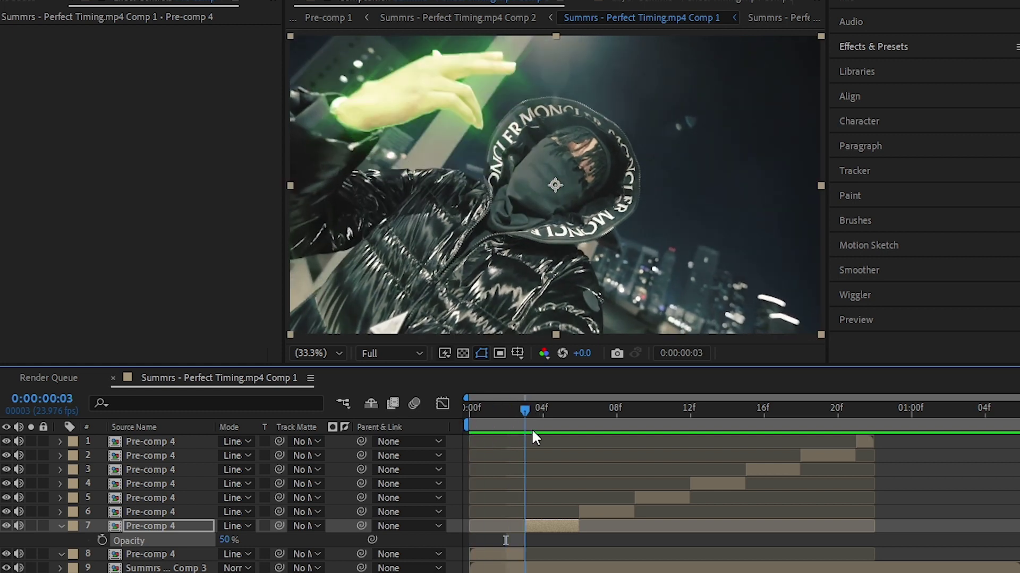
pyautogui.moveTo(541, 436); pyautogui.dragTo(595, 443)
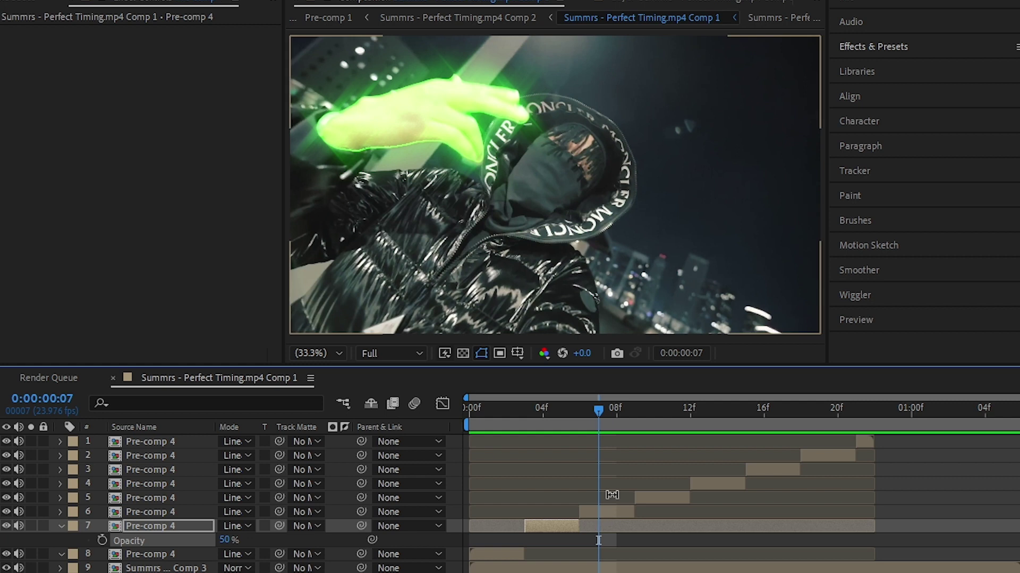
pyautogui.click(652, 409)
pyautogui.click(643, 499)
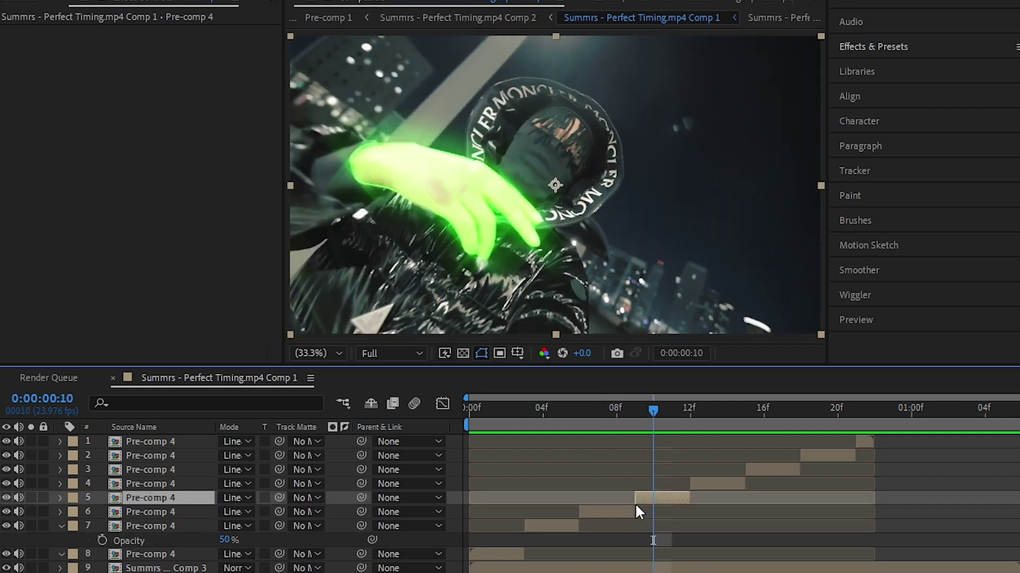
pyautogui.press('t')
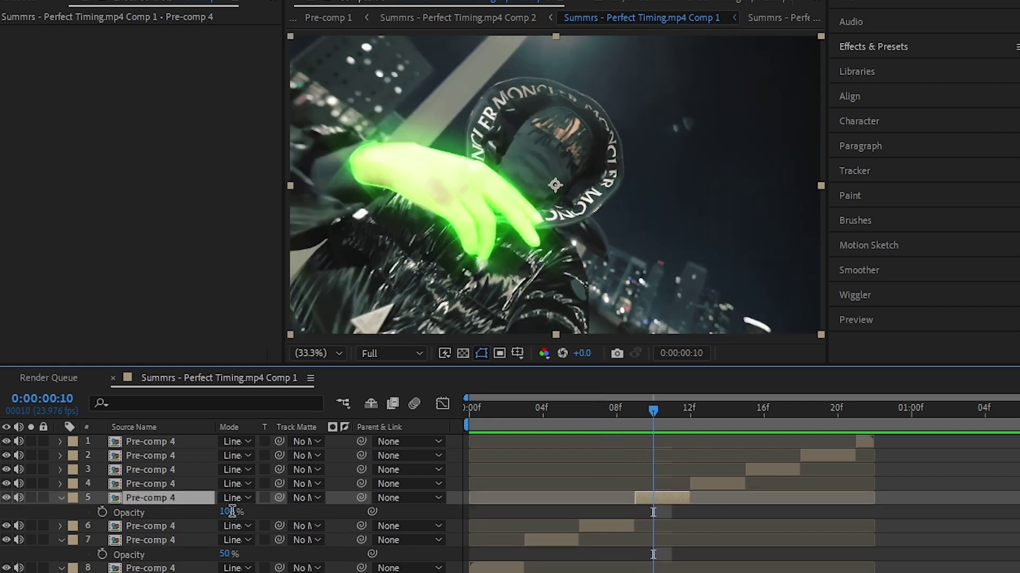
pyautogui.press('Return')
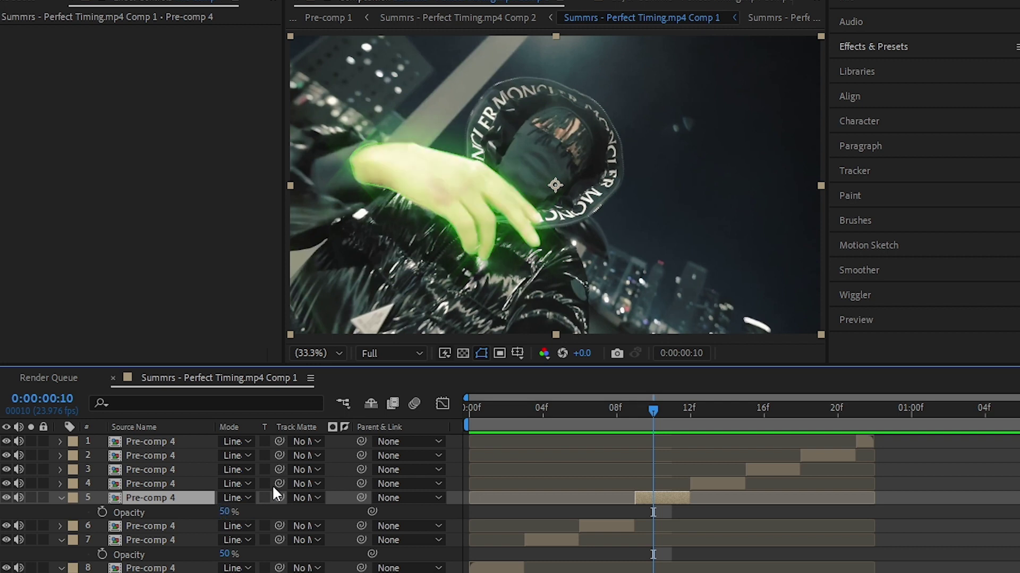
# Step: Set the layer 3 and layer 1 pieces to 50% opacity too
pyautogui.hotkey('ctrl', 'Up')
pyautogui.hotkey('ctrl', 'Up')
pyautogui.write('t50')
pyautogui.press('Return')
pyautogui.hotkey('ctrl', 'Up')
pyautogui.hotkey('ctrl', 'Up')
pyautogui.write('t50')
pyautogui.press('Return')
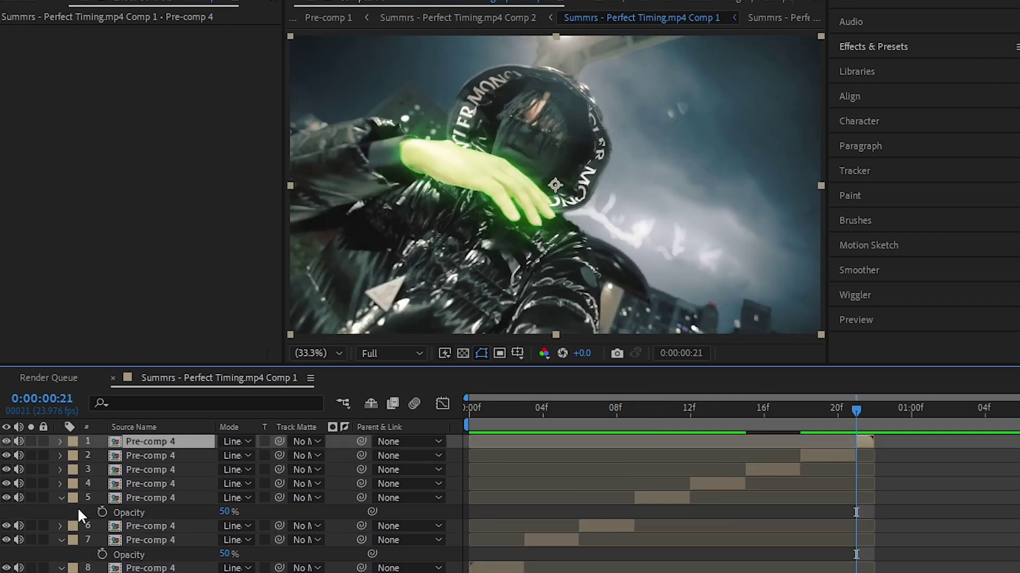
# Step: Collapse layer properties, preview the flicker from the start, and select all nine layers
pyautogui.hotkey('ctrl', 'a')
pyautogui.press('u')
pyautogui.press('Home')
pyautogui.press('F4')
pyautogui.press('space')
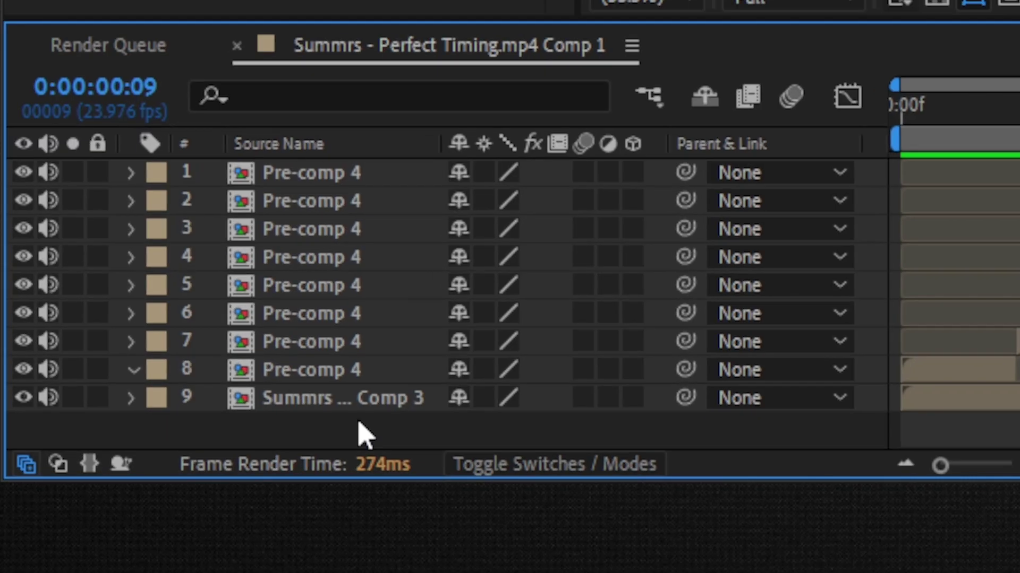
pyautogui.moveTo(359, 423); pyautogui.dragTo(386, 214)
# Step: Pre-compose the nine selected layers into a single Pre-comp 5
pyautogui.rightClick(386, 214)
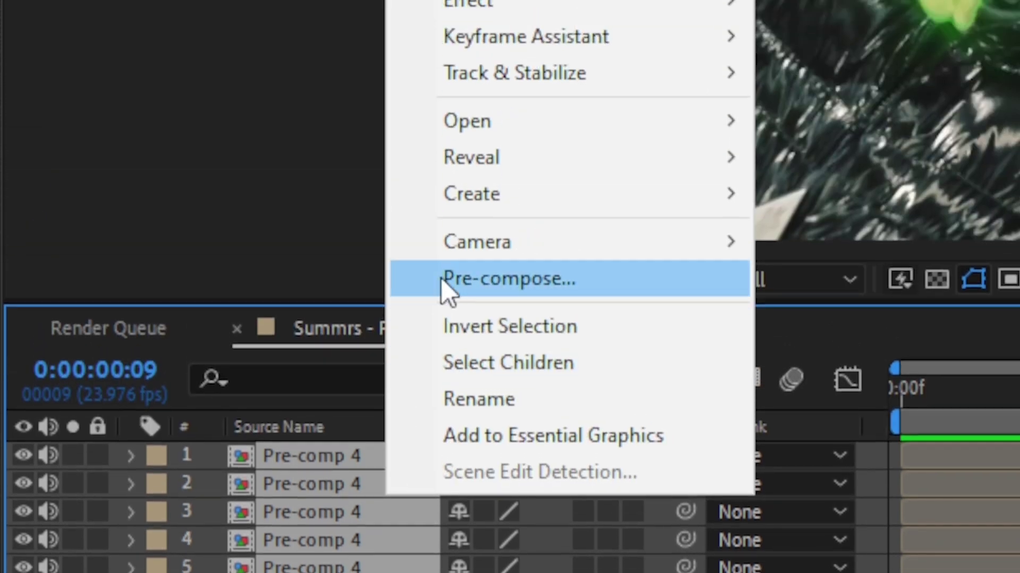
pyautogui.click(449, 84)
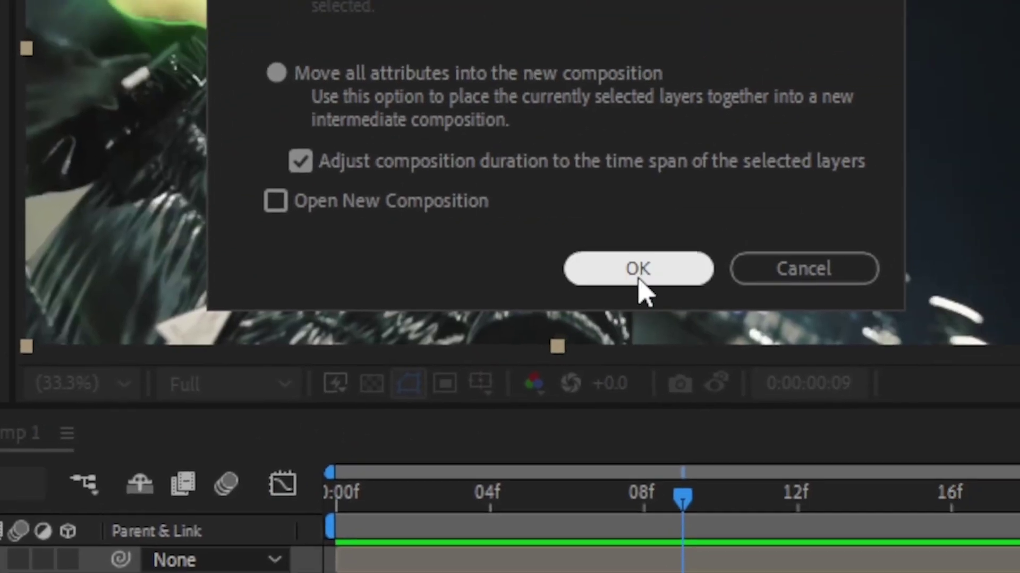
pyautogui.click(641, 271)
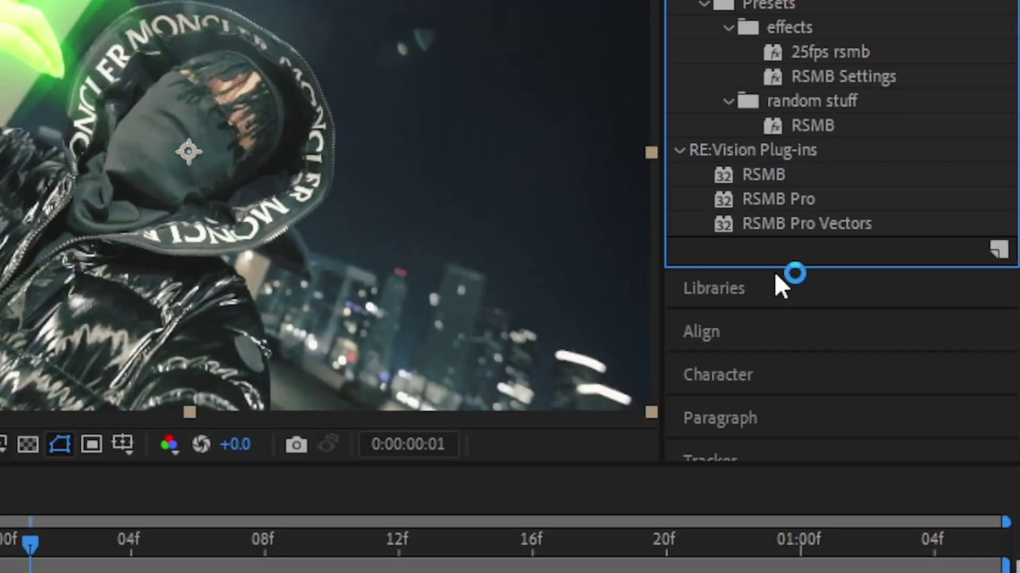